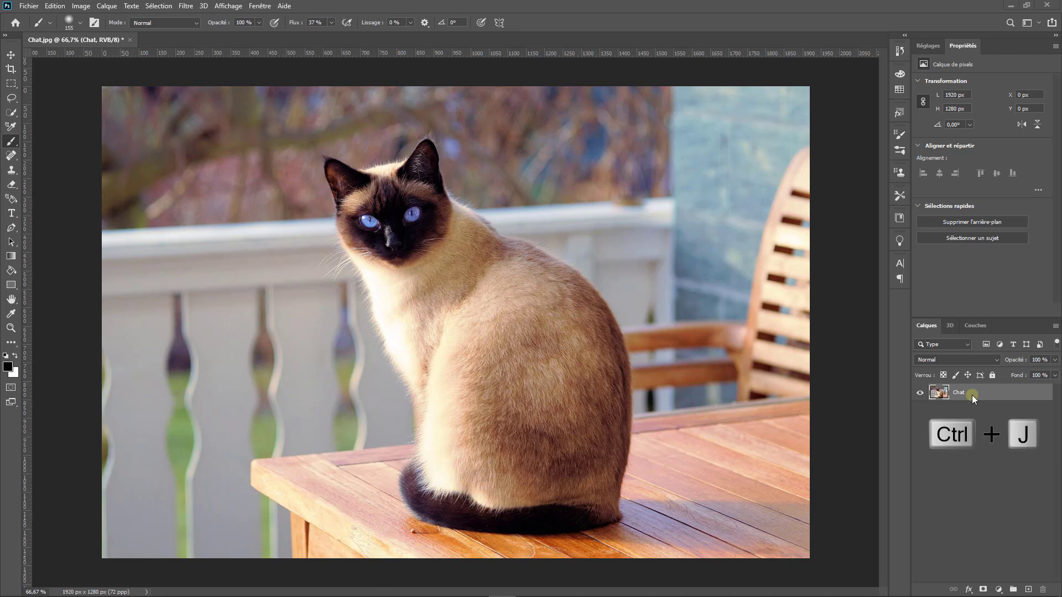
# Duplicate the Chat layer and hide the original underneath
pyautogui.hotkey('ctrl', 'j')
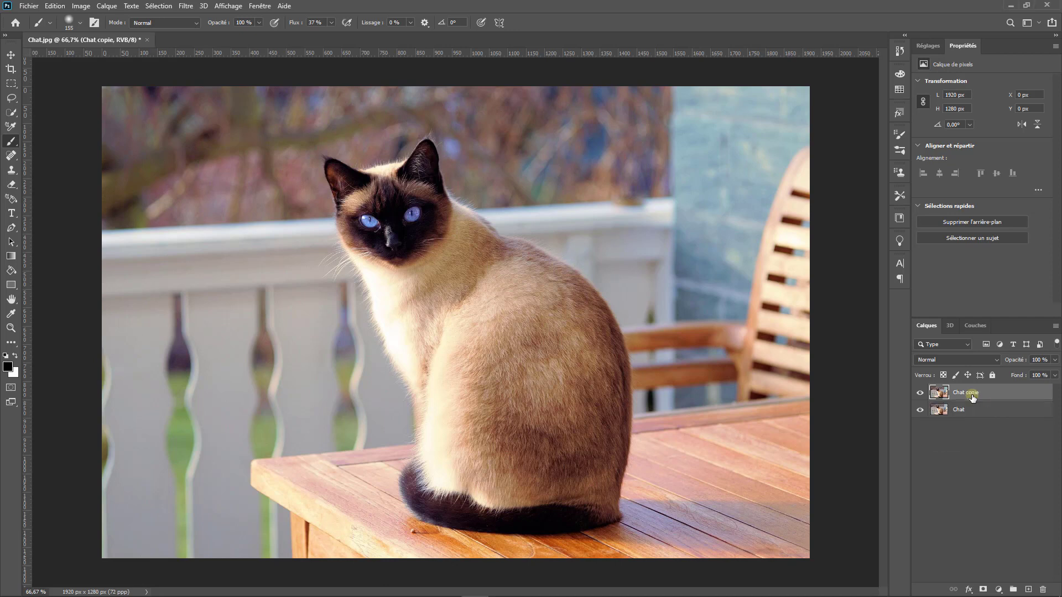
pyautogui.click(920, 409)
# Start a Flou de diaphragme (Iris Blur) on the copied layer and fit a tilted focus ellipse around the cat
pyautogui.click(186, 7)
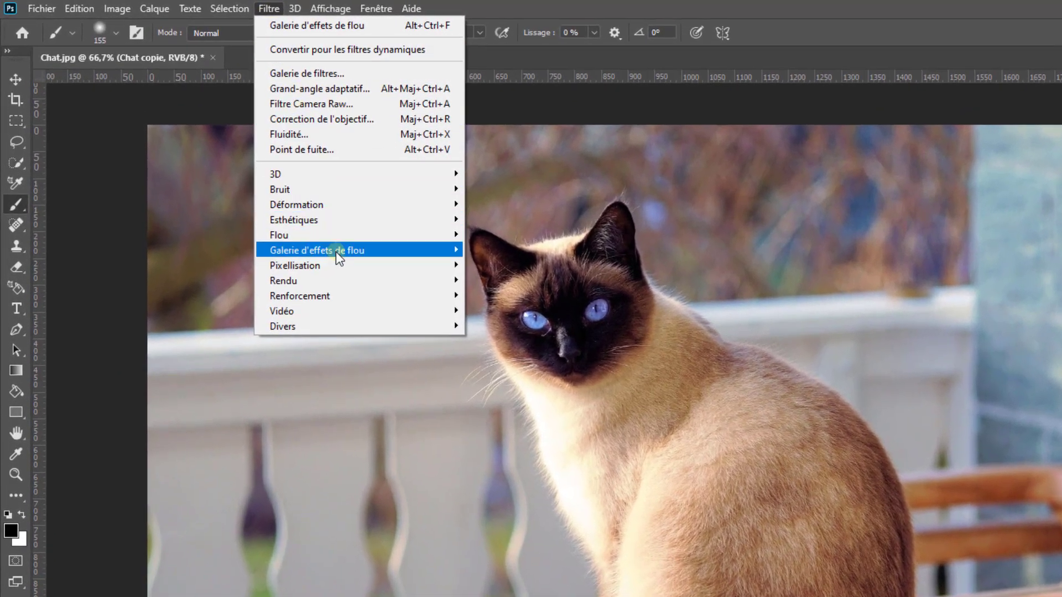
pyautogui.moveTo(337, 251)
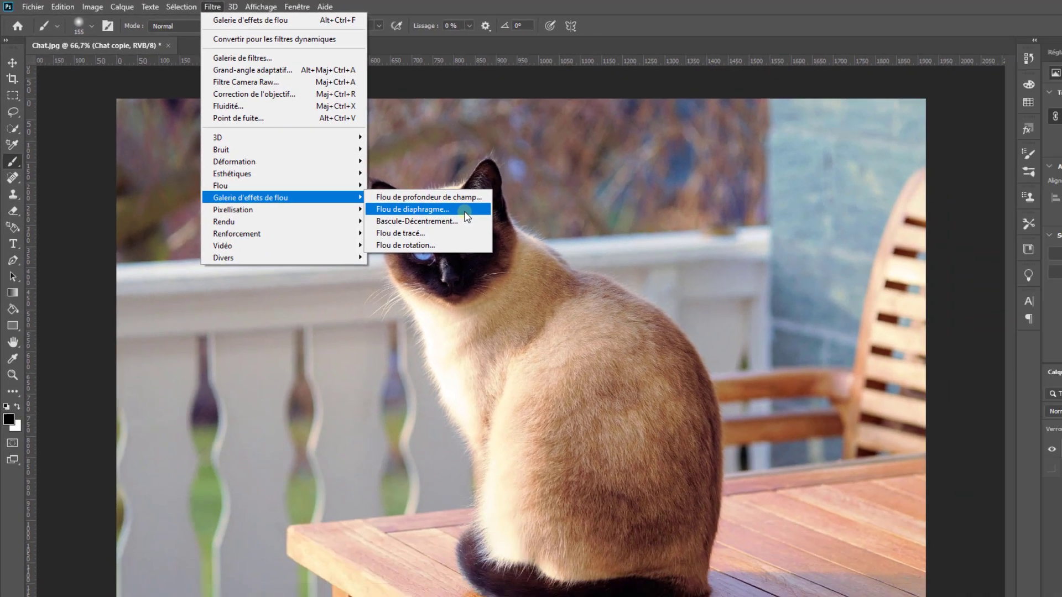
pyautogui.click(589, 268)
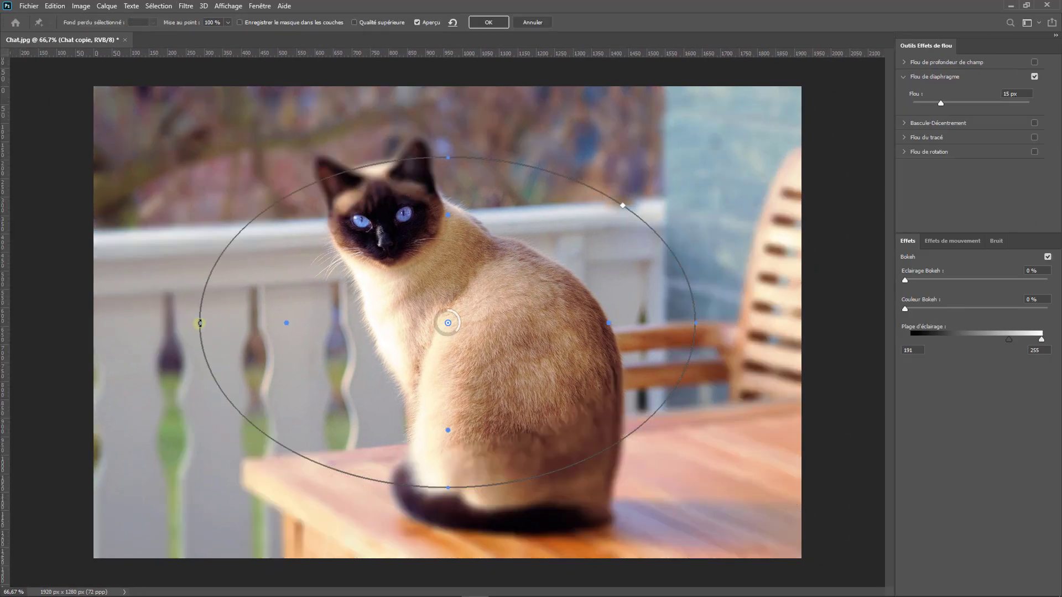
pyautogui.moveTo(212, 321); pyautogui.dragTo(379, 354)
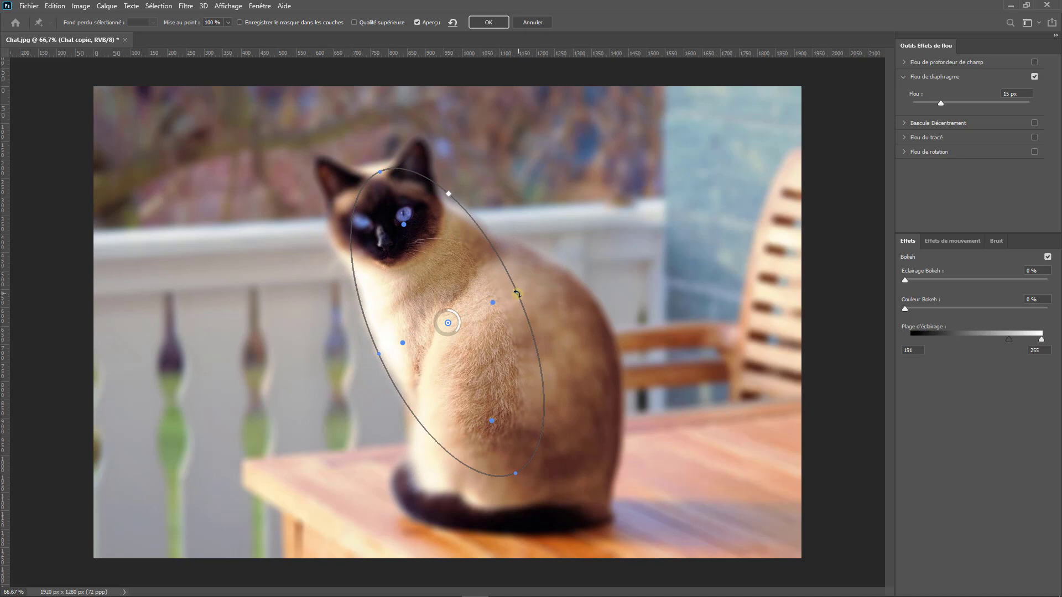
pyautogui.moveTo(517, 293); pyautogui.dragTo(543, 281)
pyautogui.moveTo(380, 172); pyautogui.dragTo(326, 119)
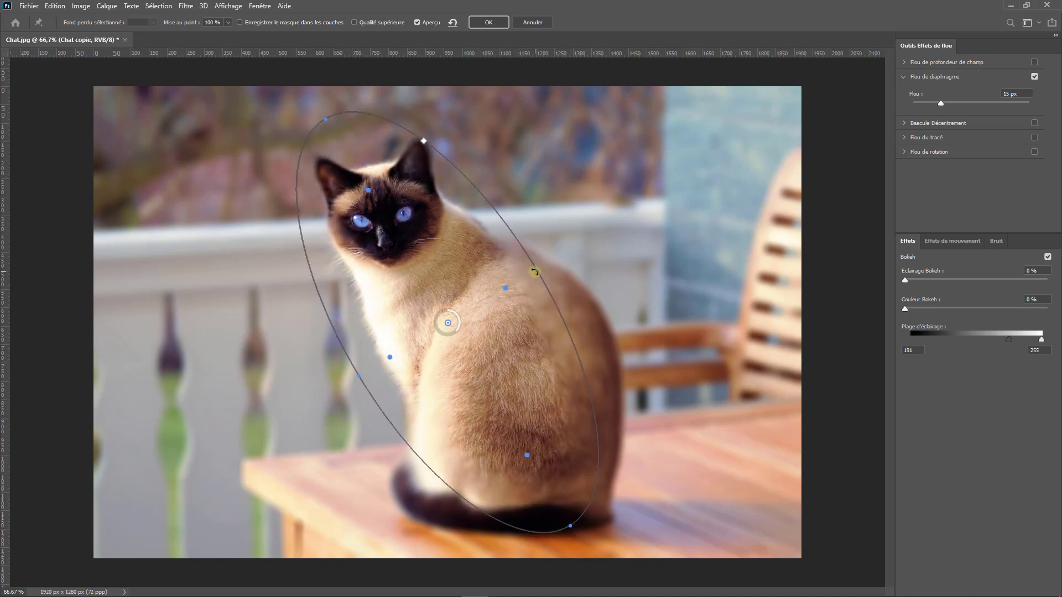
pyautogui.moveTo(535, 272); pyautogui.dragTo(568, 268)
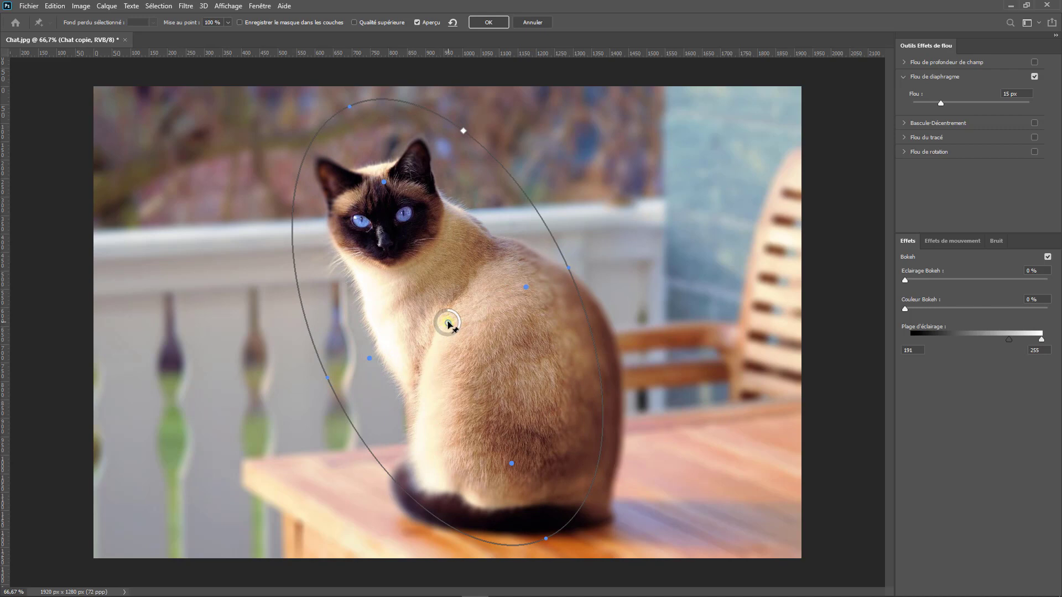
pyautogui.moveTo(448, 324); pyautogui.dragTo(473, 337)
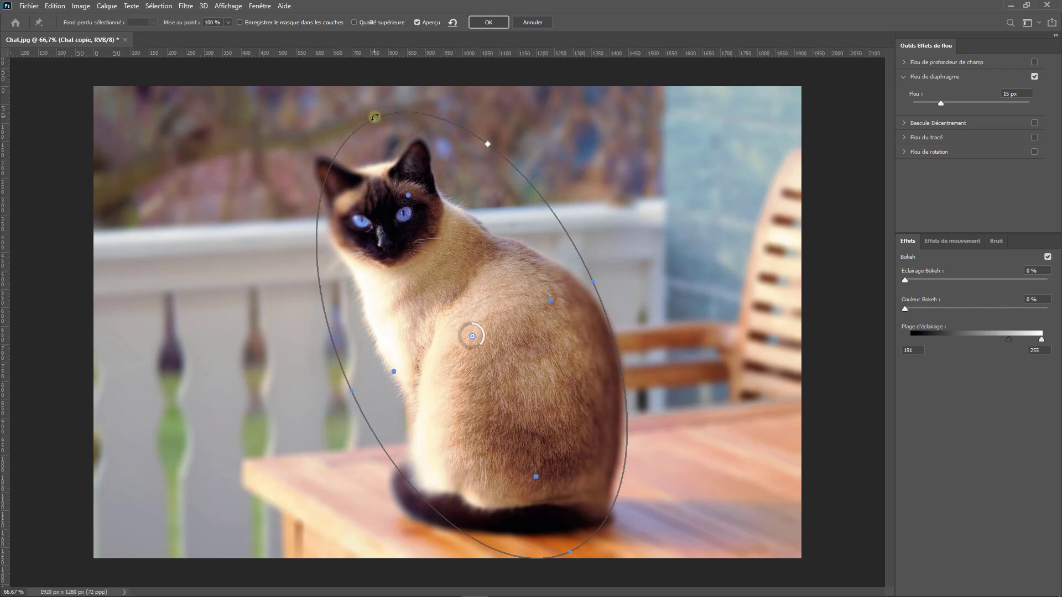
pyautogui.moveTo(375, 118)
pyautogui.mouseDown()
pyautogui.moveTo(354, 126)
pyautogui.moveTo(372, 126)
pyautogui.mouseUp()
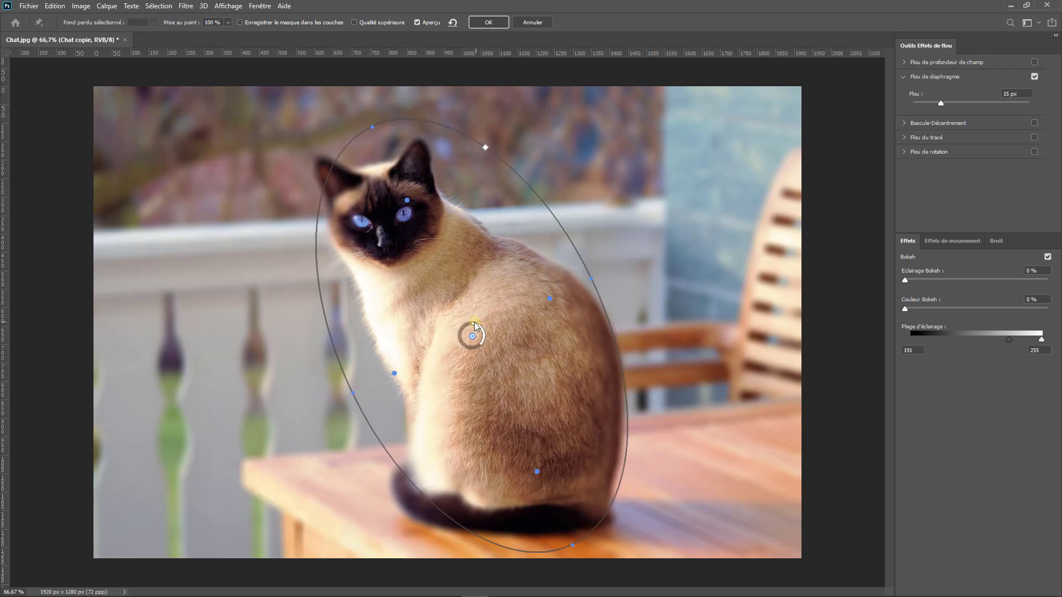
# Set the iris blur strength to 36 px and refine the ellipse's shape and sharp zone around the cat
pyautogui.moveTo(480, 343)
pyautogui.mouseDown()
pyautogui.moveTo(460, 344)
pyautogui.moveTo(465, 326)
pyautogui.moveTo(463, 343)
pyautogui.mouseUp()
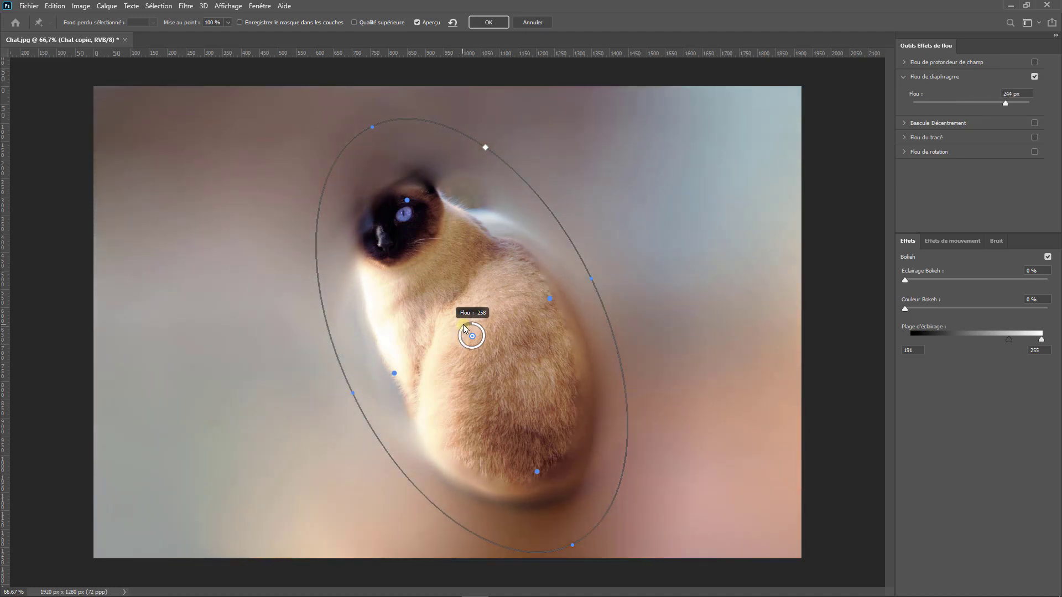
pyautogui.moveTo(464, 323); pyautogui.dragTo(463, 349)
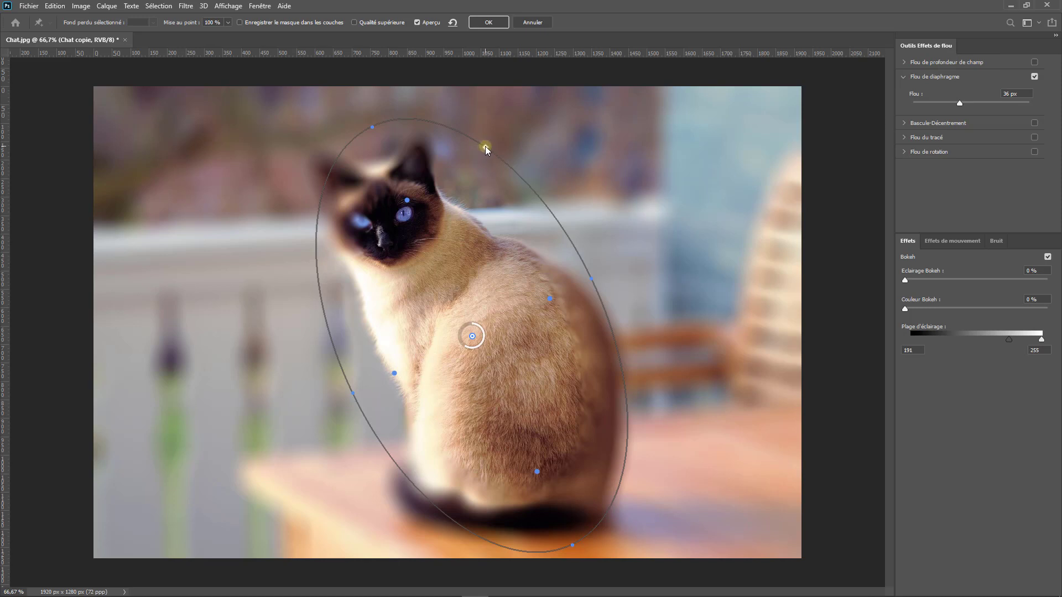
pyautogui.moveTo(486, 146); pyautogui.dragTo(480, 184)
pyautogui.moveTo(397, 375)
pyautogui.mouseDown()
pyautogui.moveTo(422, 363)
pyautogui.moveTo(389, 370)
pyautogui.moveTo(422, 355)
pyautogui.moveTo(382, 374)
pyautogui.mouseUp()
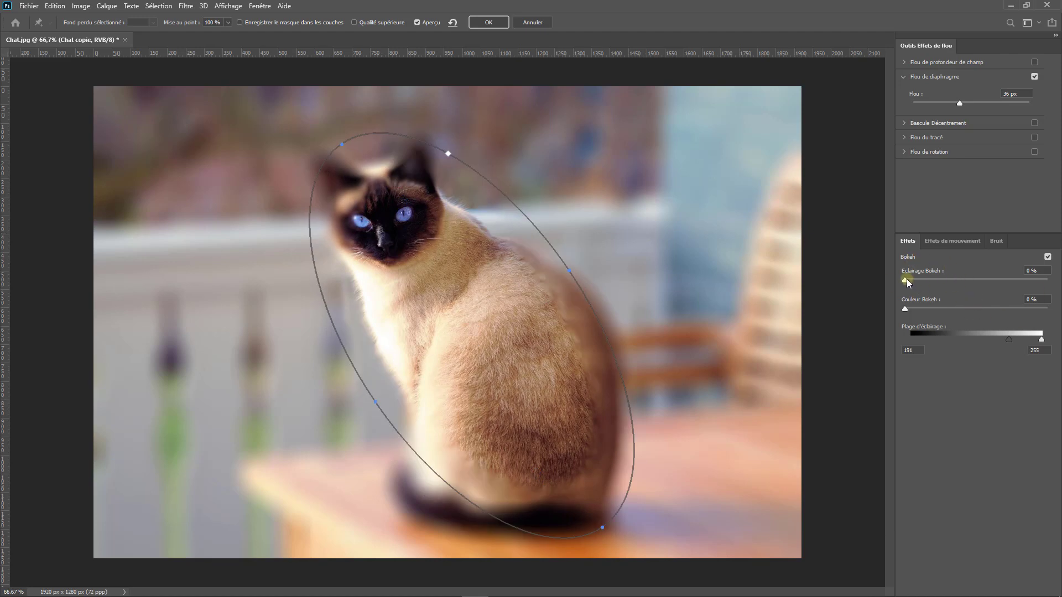
# Set the blur's Eclairage Bokeh to 6 % and Couleur Bokeh to 22 %
pyautogui.moveTo(905, 280); pyautogui.dragTo(937, 308)
pyautogui.moveTo(969, 281); pyautogui.dragTo(913, 280)
# Add a Bascule-Décentrement (Tilt-Shift) blur of about 14 px with widened transition zones, and apply the blur effects
pyautogui.click(904, 123)
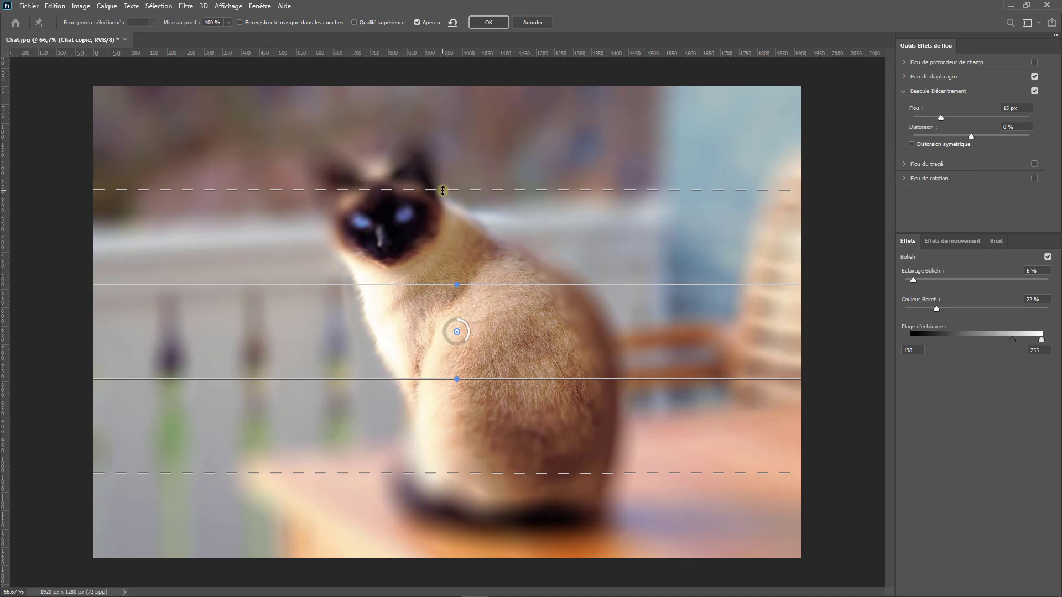
pyautogui.moveTo(443, 190); pyautogui.dragTo(449, 131)
pyautogui.moveTo(455, 473); pyautogui.dragTo(461, 499)
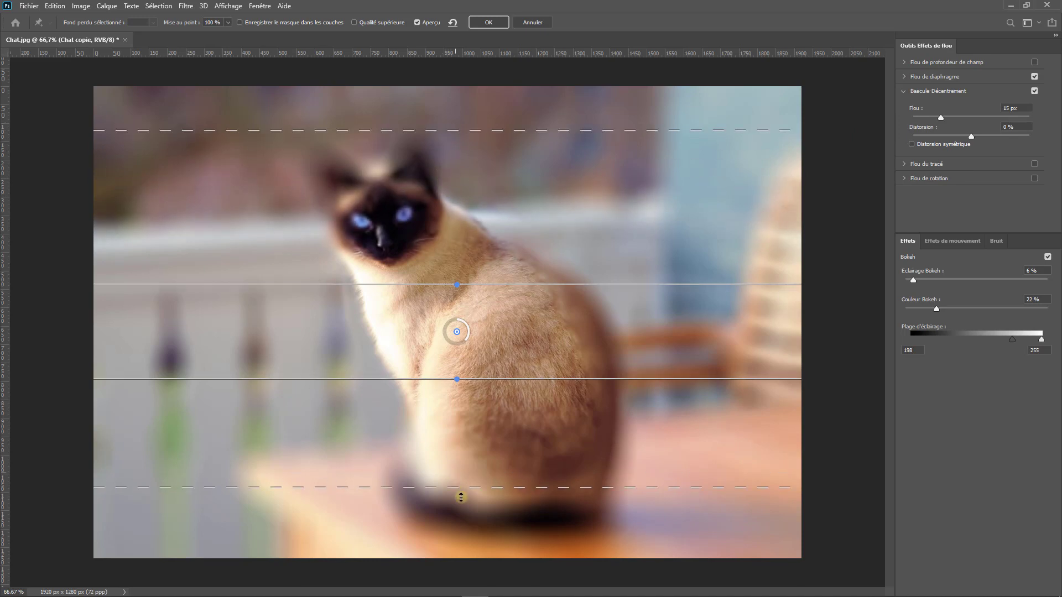
pyautogui.moveTo(465, 352); pyautogui.dragTo(460, 350)
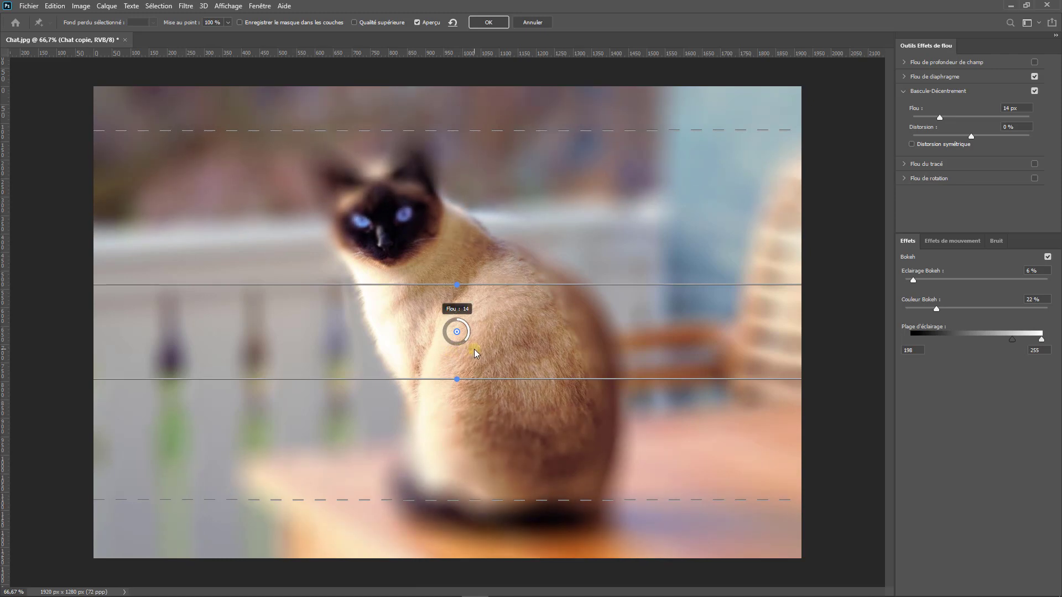
pyautogui.click(903, 76)
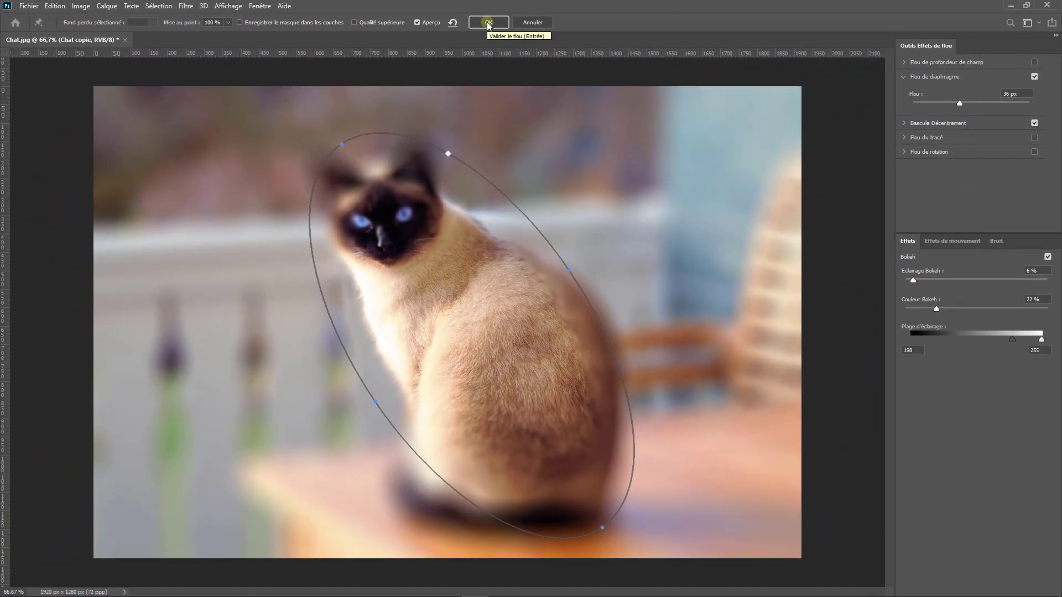
pyautogui.click(463, 36)
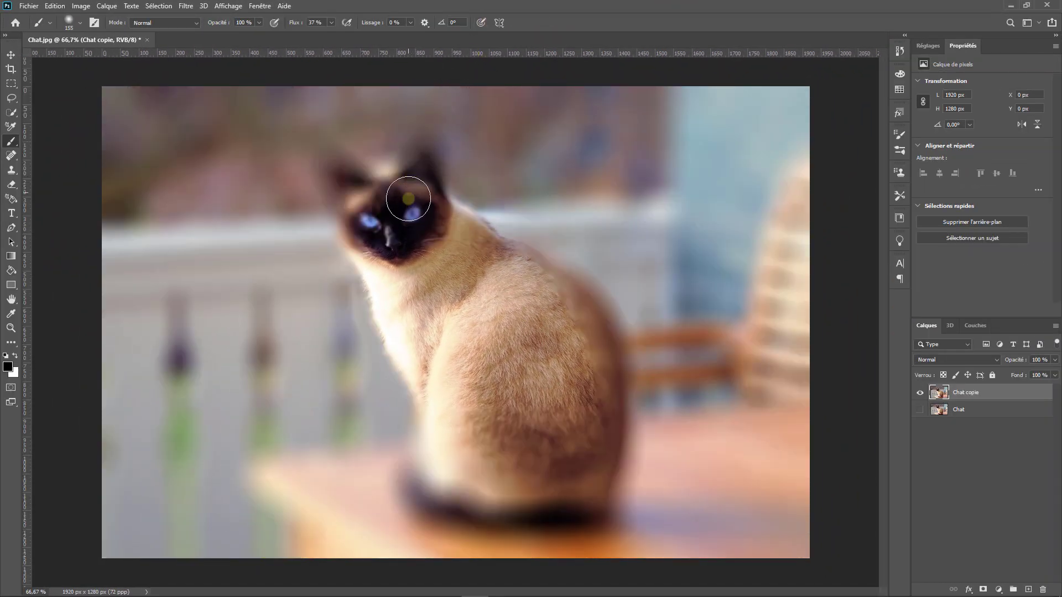
# Add a layer mask to Chat copie, show the Chat layer again and select the mask
pyautogui.click(922, 409)
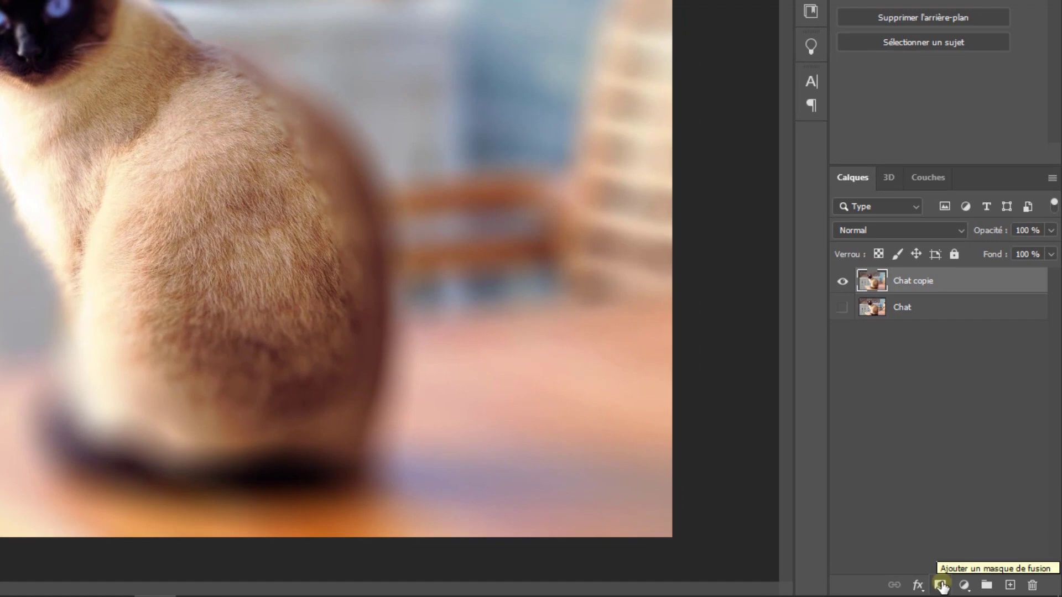
pyautogui.click(941, 586)
pyautogui.click(845, 315)
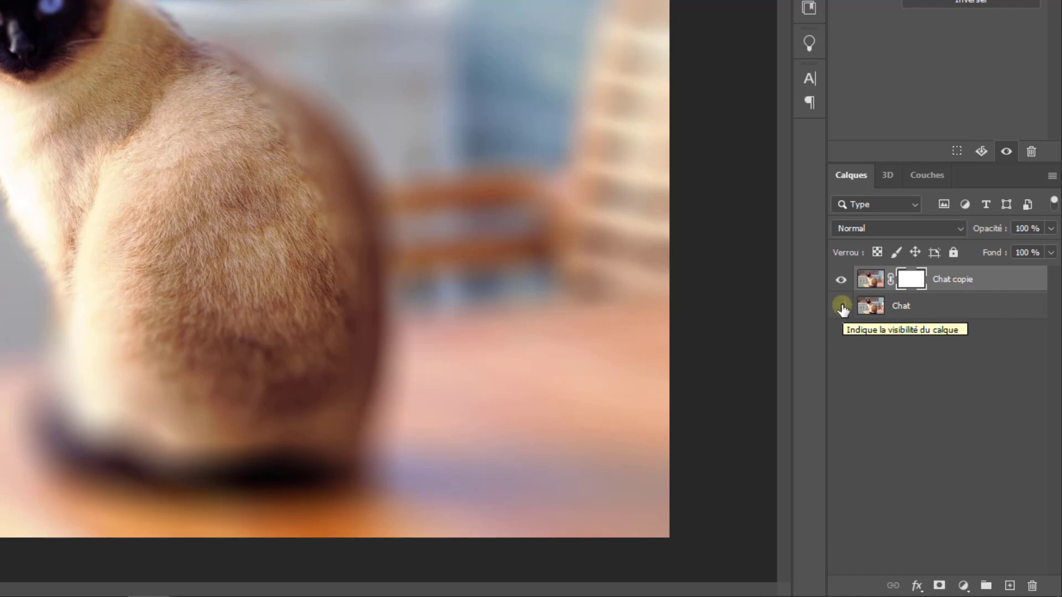
pyautogui.click(842, 307)
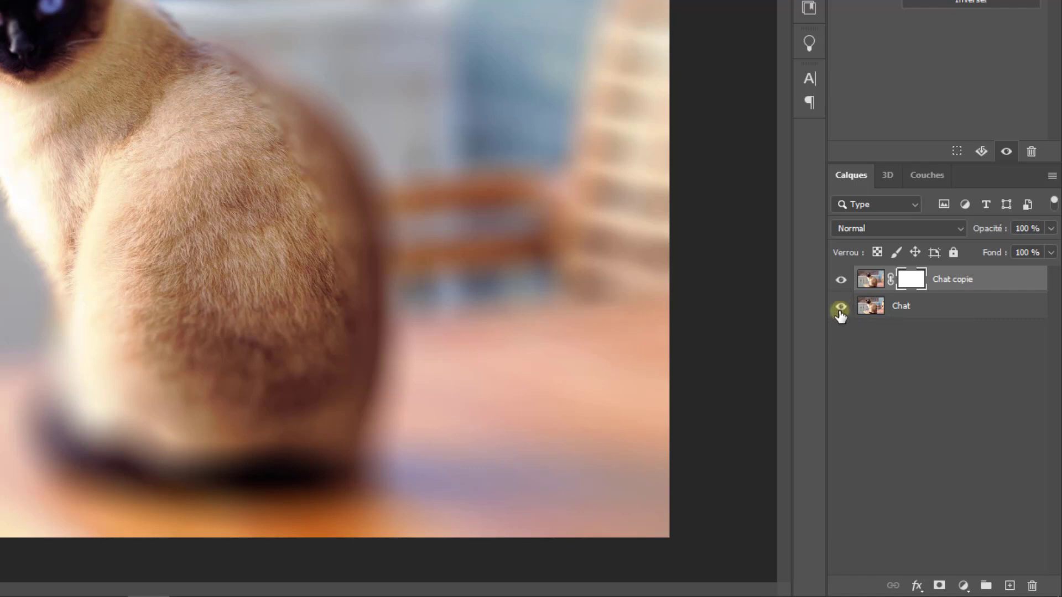
pyautogui.click(912, 282)
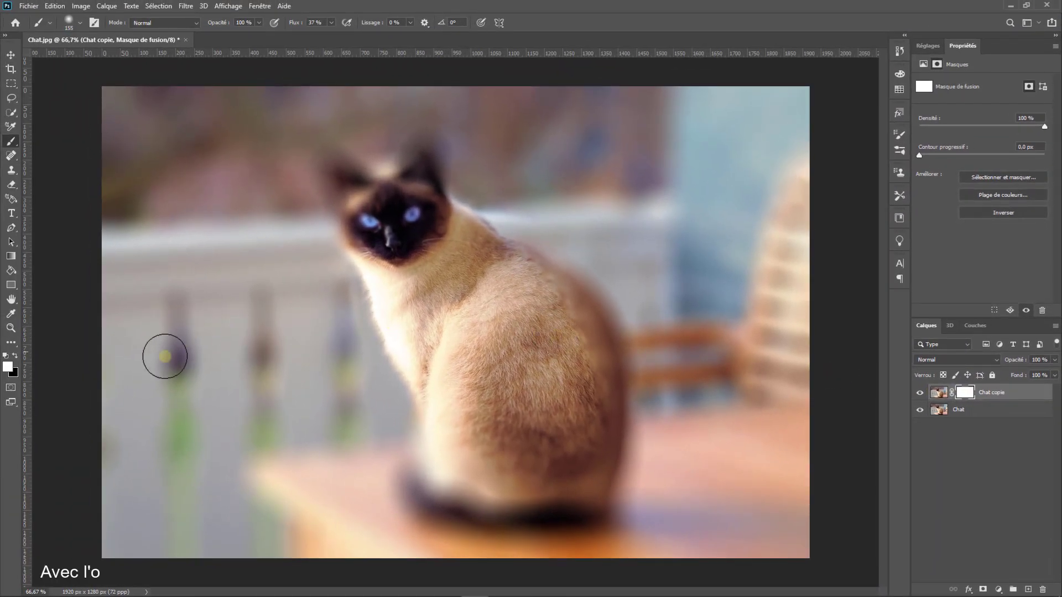
# Paint black on the Chat copie mask with 100 % brush flow to remove the blur from the cat's face and body
pyautogui.click(16, 356)
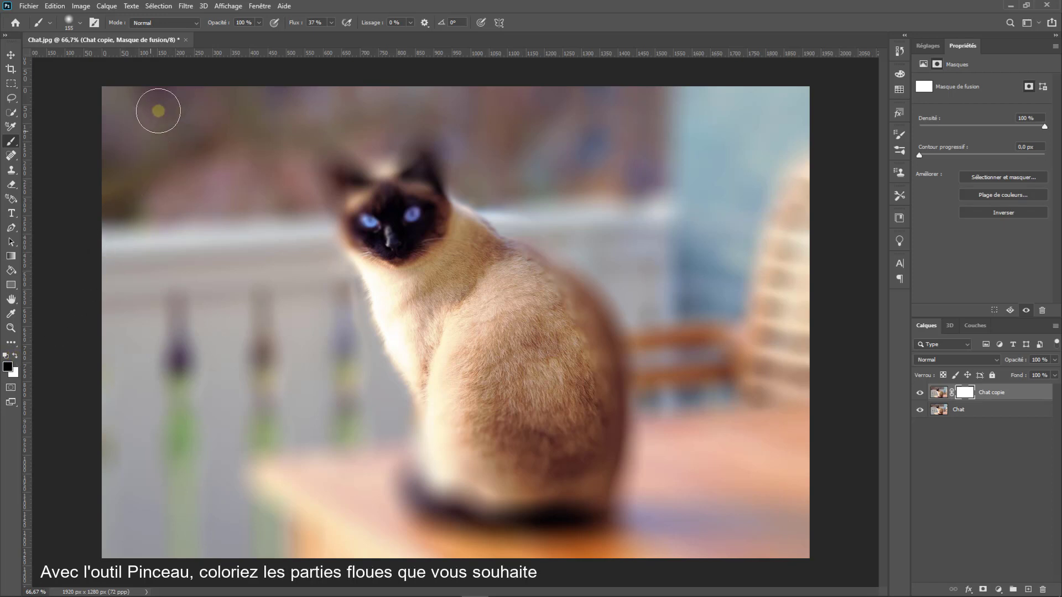
pyautogui.click(331, 23)
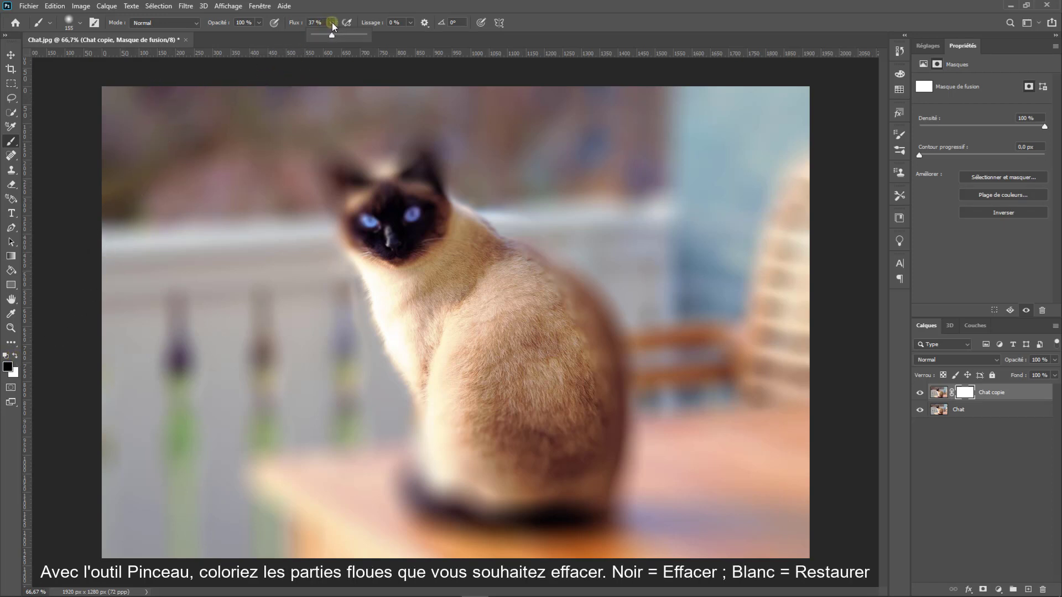
pyautogui.moveTo(329, 33); pyautogui.dragTo(375, 34)
pyautogui.click(544, 289)
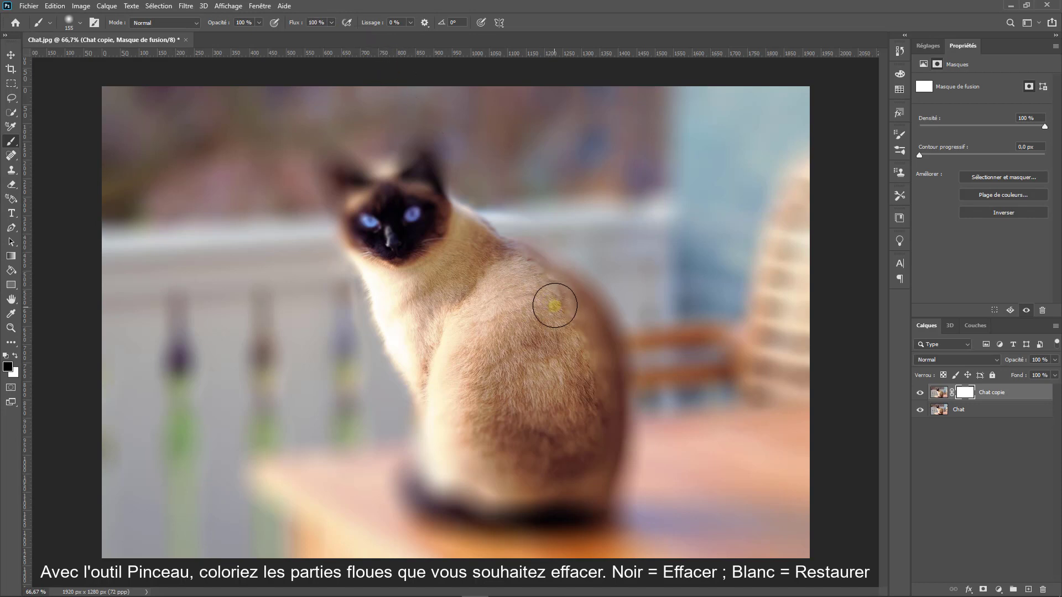
pyautogui.moveTo(533, 281)
pyautogui.mouseDown()
pyautogui.moveTo(575, 333)
pyautogui.moveTo(583, 399)
pyautogui.moveTo(586, 357)
pyautogui.moveTo(584, 424)
pyautogui.moveTo(597, 398)
pyautogui.moveTo(605, 405)
pyautogui.moveTo(593, 429)
pyautogui.moveTo(584, 353)
pyautogui.moveTo(602, 414)
pyautogui.moveTo(582, 485)
pyautogui.moveTo(519, 492)
pyautogui.moveTo(503, 487)
pyautogui.moveTo(536, 480)
pyautogui.moveTo(457, 474)
pyautogui.moveTo(448, 483)
pyautogui.moveTo(451, 432)
pyautogui.moveTo(462, 468)
pyautogui.moveTo(518, 460)
pyautogui.moveTo(501, 421)
pyautogui.moveTo(566, 438)
pyautogui.moveTo(508, 437)
pyautogui.moveTo(505, 455)
pyautogui.moveTo(469, 483)
pyautogui.moveTo(433, 486)
pyautogui.moveTo(476, 480)
pyautogui.moveTo(514, 498)
pyautogui.moveTo(563, 492)
pyautogui.moveTo(444, 381)
pyautogui.moveTo(450, 401)
pyautogui.moveTo(464, 386)
pyautogui.moveTo(442, 326)
pyautogui.moveTo(432, 307)
pyautogui.moveTo(415, 321)
pyautogui.moveTo(432, 355)
pyautogui.moveTo(401, 256)
pyautogui.moveTo(358, 196)
pyautogui.moveTo(410, 202)
pyautogui.moveTo(419, 186)
pyautogui.moveTo(423, 238)
pyautogui.moveTo(392, 234)
pyautogui.moveTo(416, 306)
pyautogui.moveTo(449, 312)
pyautogui.moveTo(474, 299)
pyautogui.moveTo(481, 320)
pyautogui.mouseUp()
# Paint the mask black along the cat's ears and head edges with a 44 px brush at 37 % flow
pyautogui.rightClick(481, 319)
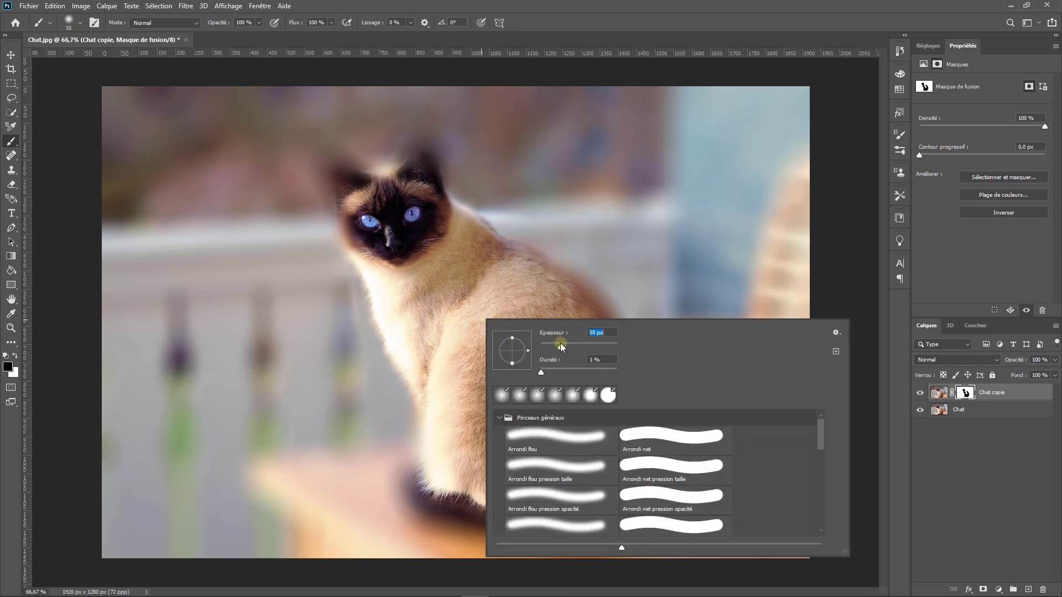
pyautogui.moveTo(559, 343); pyautogui.dragTo(556, 343)
pyautogui.click(332, 24)
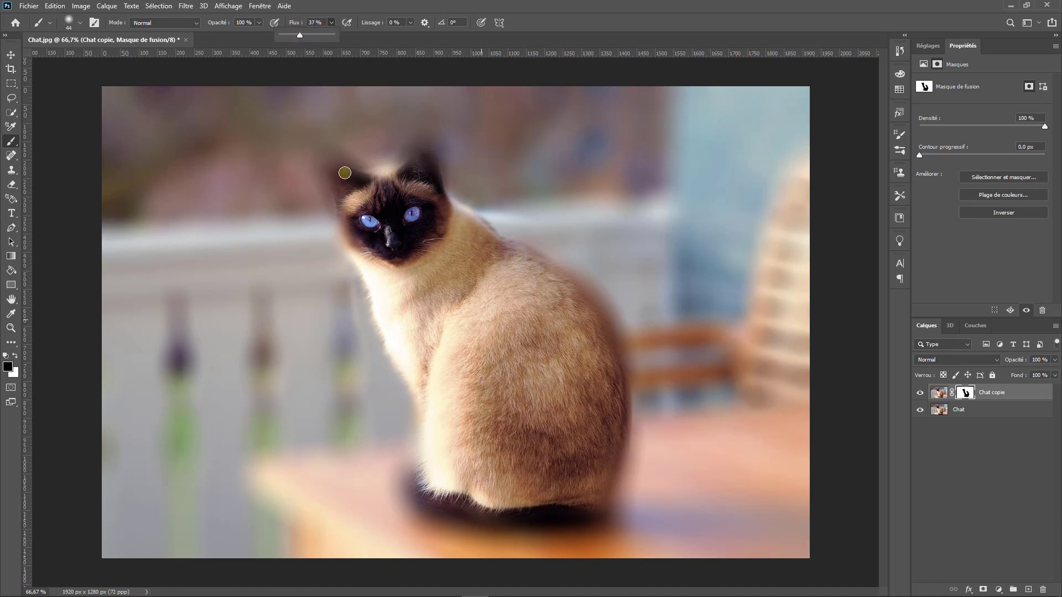
pyautogui.moveTo(336, 176)
pyautogui.mouseDown()
pyautogui.moveTo(364, 190)
pyautogui.moveTo(336, 169)
pyautogui.moveTo(320, 180)
pyautogui.moveTo(317, 152)
pyautogui.moveTo(453, 205)
pyautogui.mouseUp()
pyautogui.scroll(5, 335, 170)
pyautogui.moveTo(357, 323)
pyautogui.mouseDown()
pyautogui.moveTo(331, 251)
pyautogui.moveTo(360, 414)
pyautogui.moveTo(405, 410)
pyautogui.mouseUp()
pyautogui.moveTo(504, 170); pyautogui.dragTo(543, 162)
pyautogui.scroll(3, 548, 166)
pyautogui.moveTo(592, 248)
pyautogui.mouseDown()
pyautogui.moveTo(625, 192)
pyautogui.moveTo(701, 409)
pyautogui.mouseUp()
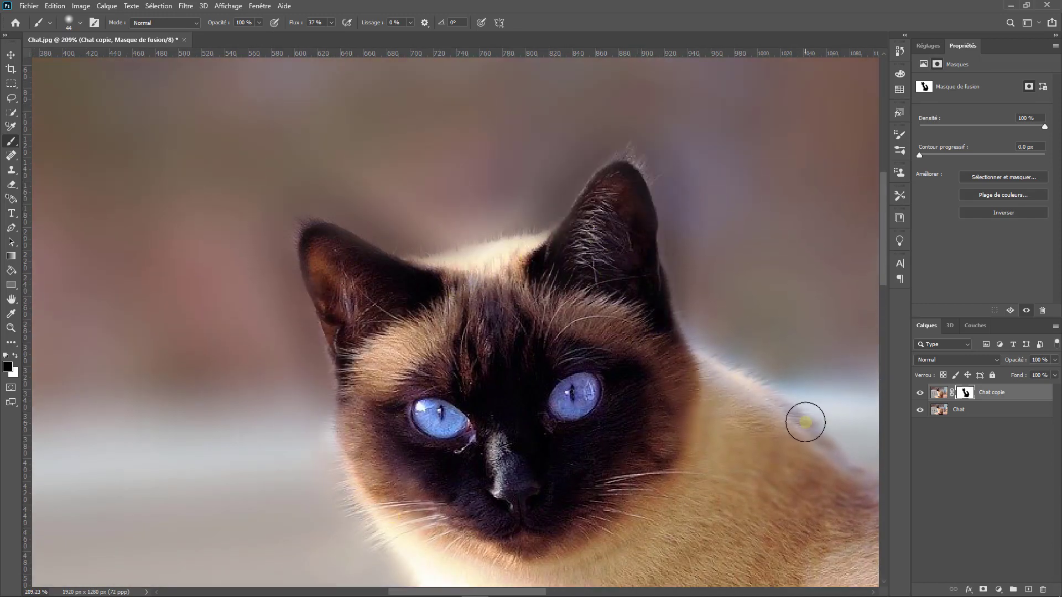
# Enlarge the brush and paint the mask black along the edges of the cat's back and body
pyautogui.scroll(-4, 805, 422)
pyautogui.scroll(2, 553, 322)
pyautogui.moveTo(513, 224); pyautogui.dragTo(622, 282)
pyautogui.rightClick(662, 298)
pyautogui.moveTo(733, 326); pyautogui.dragTo(745, 325)
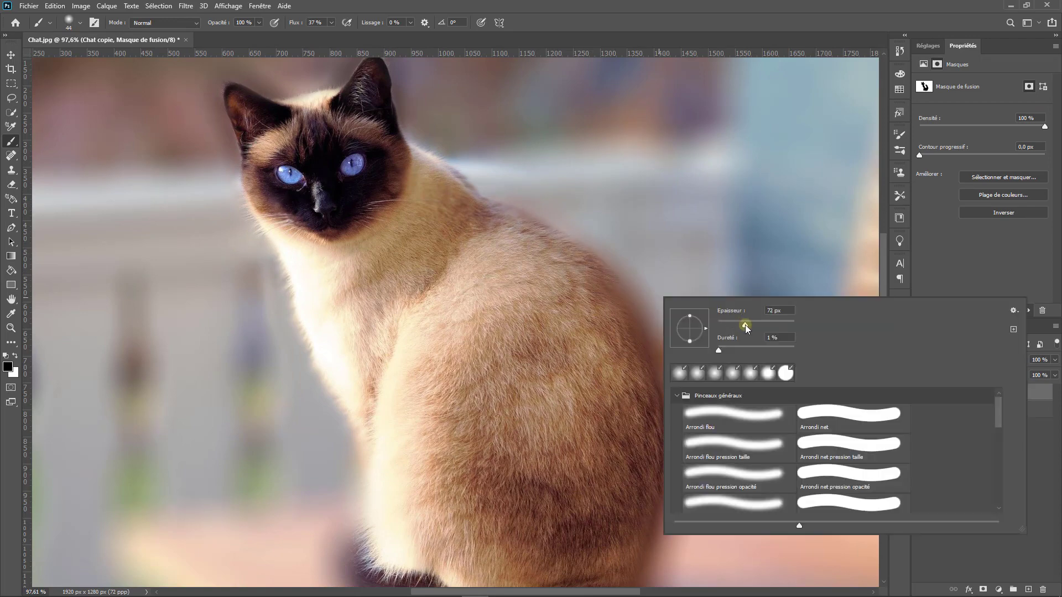
pyautogui.moveTo(610, 304)
pyautogui.mouseDown()
pyautogui.moveTo(661, 415)
pyautogui.moveTo(643, 494)
pyautogui.moveTo(640, 413)
pyautogui.moveTo(633, 501)
pyautogui.moveTo(642, 493)
pyautogui.moveTo(434, 518)
pyautogui.moveTo(378, 505)
pyautogui.moveTo(531, 526)
pyautogui.moveTo(372, 441)
pyautogui.moveTo(370, 346)
pyautogui.moveTo(313, 265)
pyautogui.mouseUp()
pyautogui.scroll(-3, 636, 497)
pyautogui.scroll(4, 270, 183)
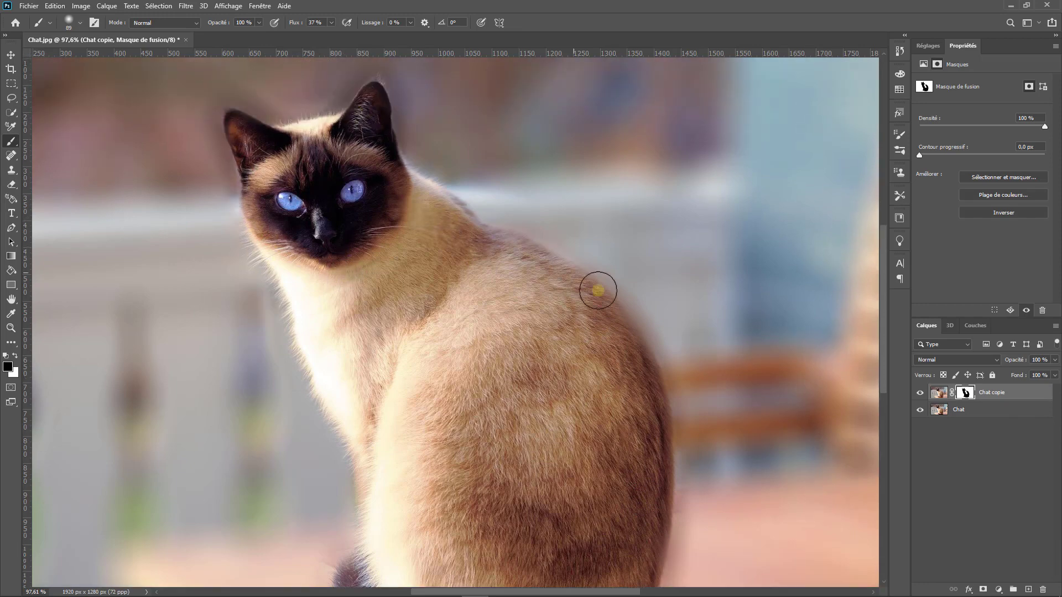
pyautogui.scroll(-3, 645, 517)
# Paint white on the mask with increased brush flow and an adjusted brush size to restore the background blur around the cat's ears
pyautogui.press('x')
pyautogui.scroll(-3, 301, 520)
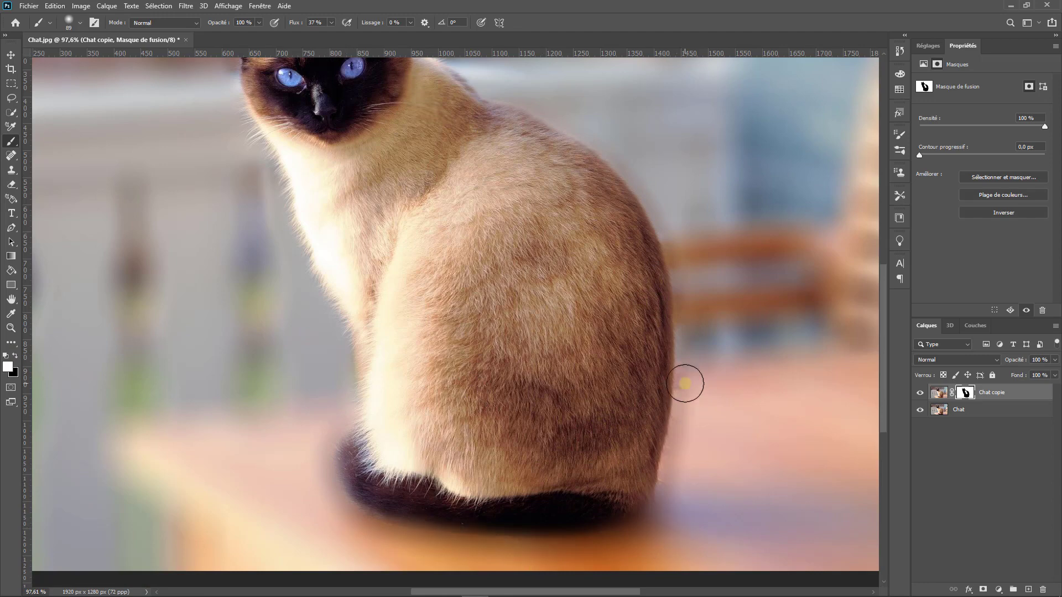
pyautogui.hotkey('ctrl', '-')
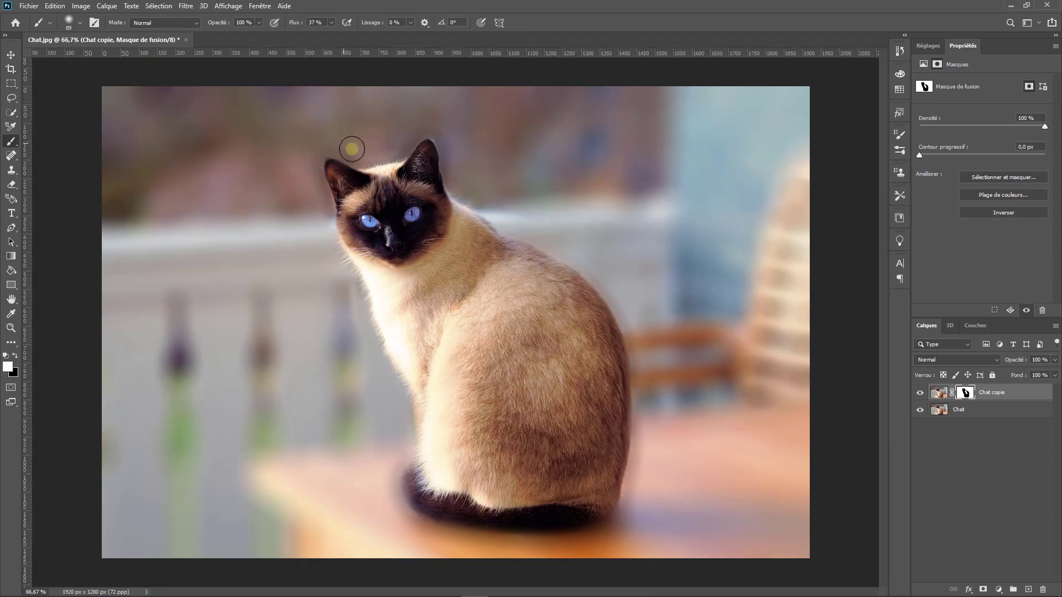
pyautogui.rightClick(307, 180)
pyautogui.click(332, 22)
pyautogui.moveTo(328, 36); pyautogui.dragTo(360, 37)
pyautogui.rightClick(303, 145)
pyautogui.moveTo(392, 171); pyautogui.dragTo(382, 170)
pyautogui.moveTo(299, 158)
pyautogui.mouseDown()
pyautogui.moveTo(374, 174)
pyautogui.moveTo(330, 157)
pyautogui.moveTo(413, 146)
pyautogui.mouseUp()
# Place the Bokeh image above the cat layers and scale it to 120,83 % so it covers the whole canvas
pyautogui.moveTo(885, 152); pyautogui.dragTo(457, 280)
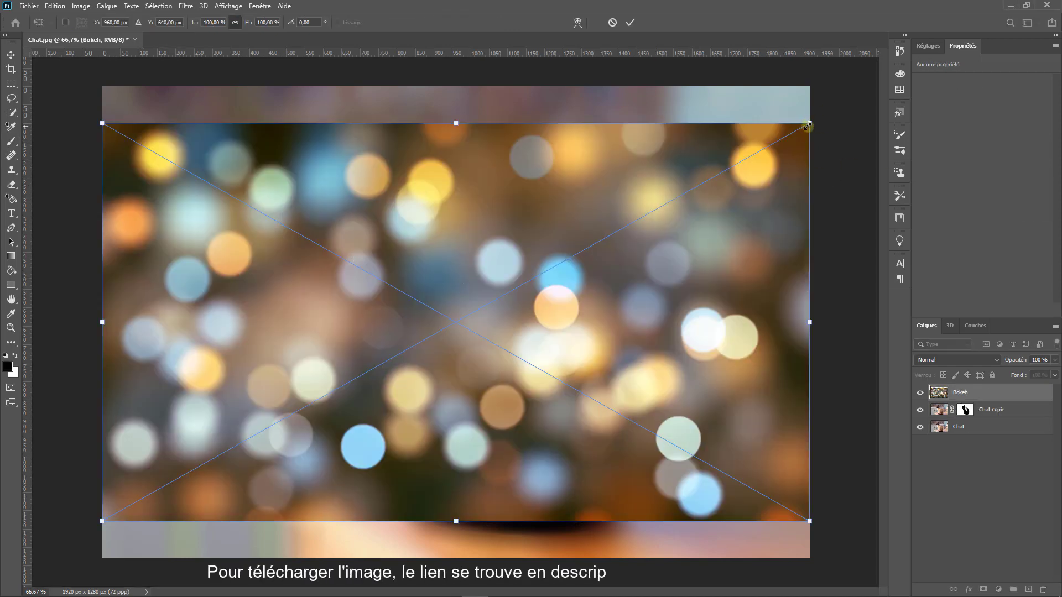
pyautogui.moveTo(811, 121); pyautogui.dragTo(879, 80)
pyautogui.moveTo(102, 521); pyautogui.dragTo(48, 588)
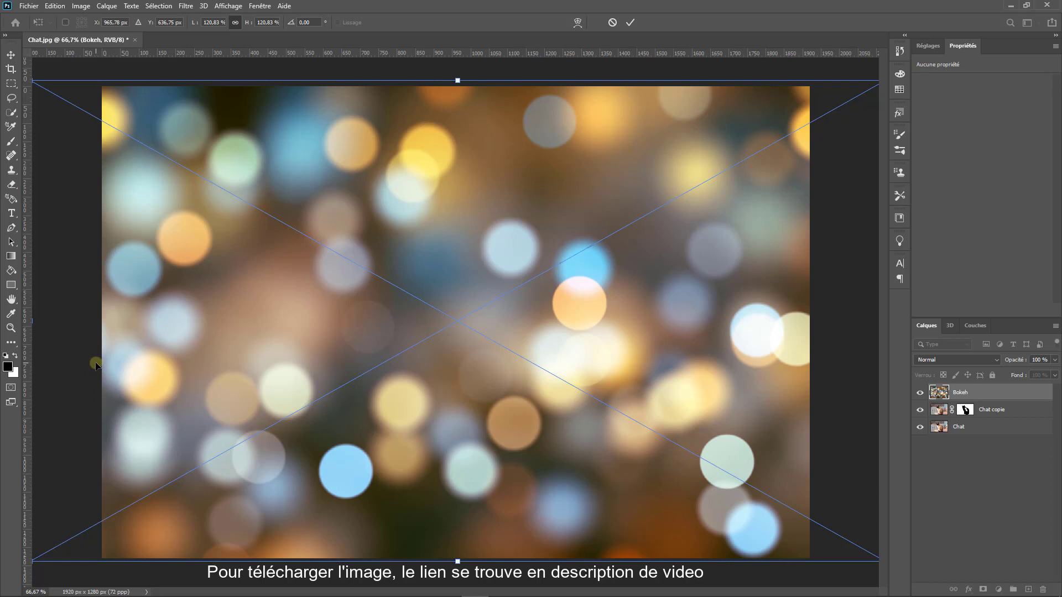
pyautogui.press('Return')
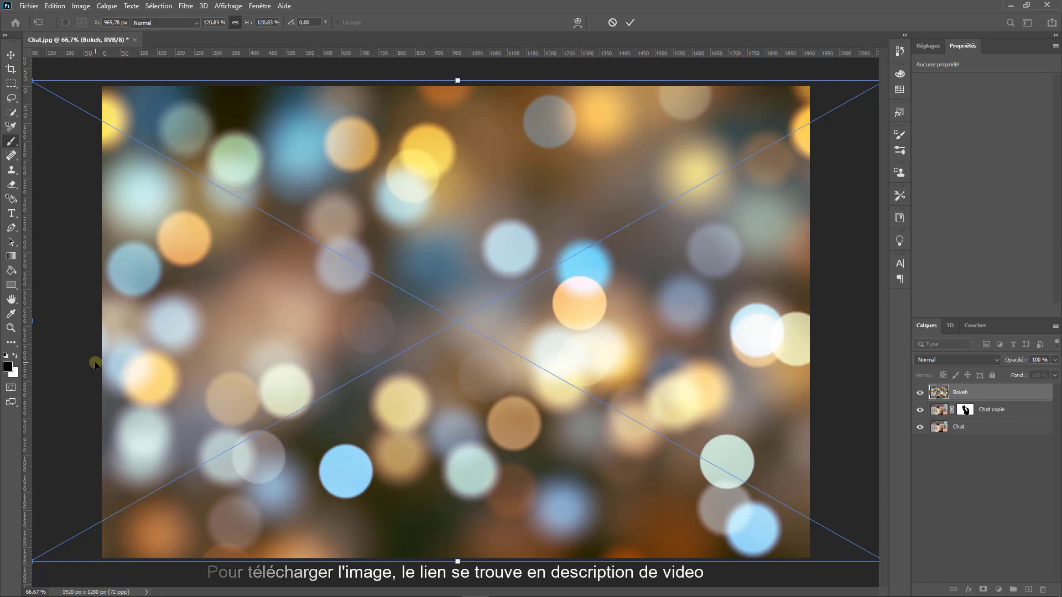
pyautogui.press('b')
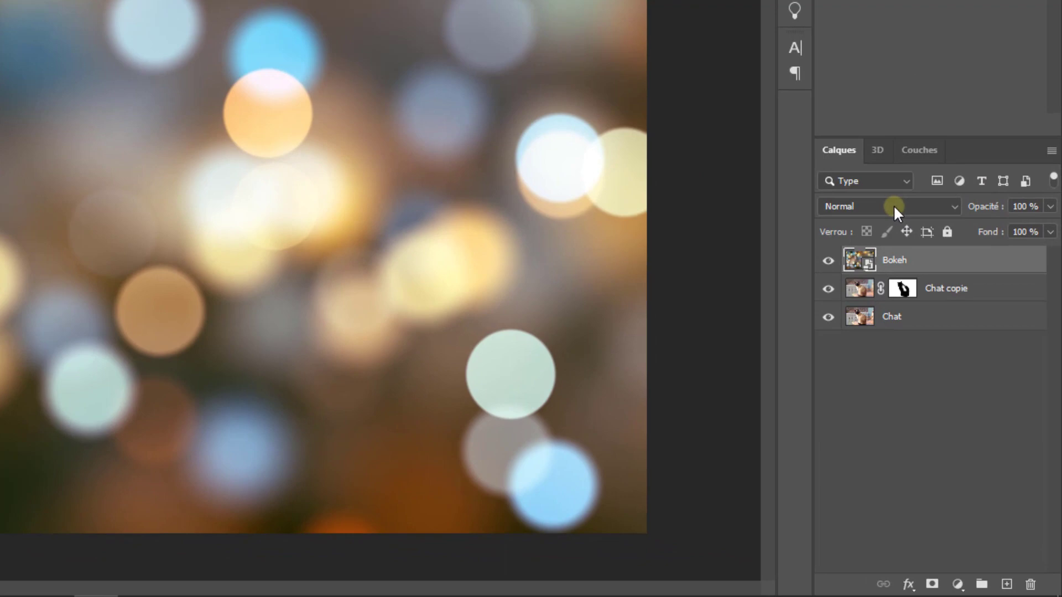
# Set the Bokeh layer's blend mode to Superposition and its opacity to 55 %
pyautogui.click(894, 206)
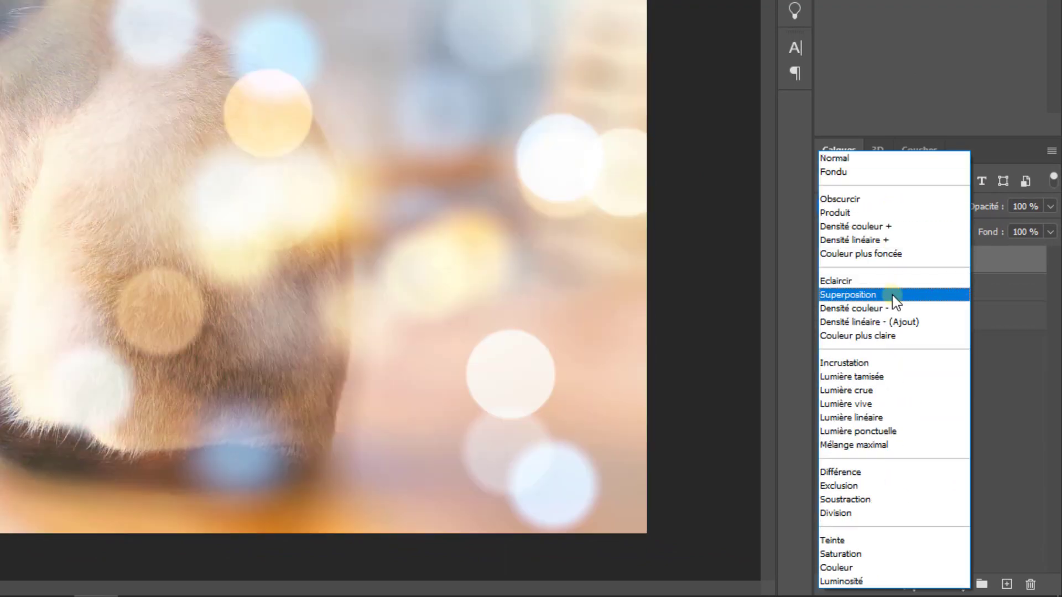
pyautogui.click(892, 295)
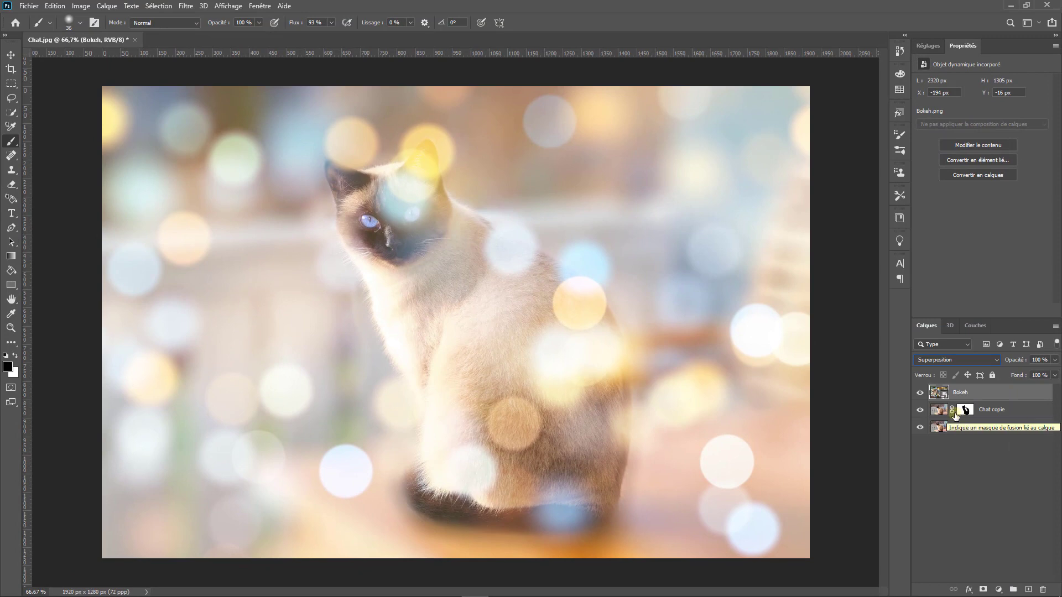
pyautogui.click(1055, 359)
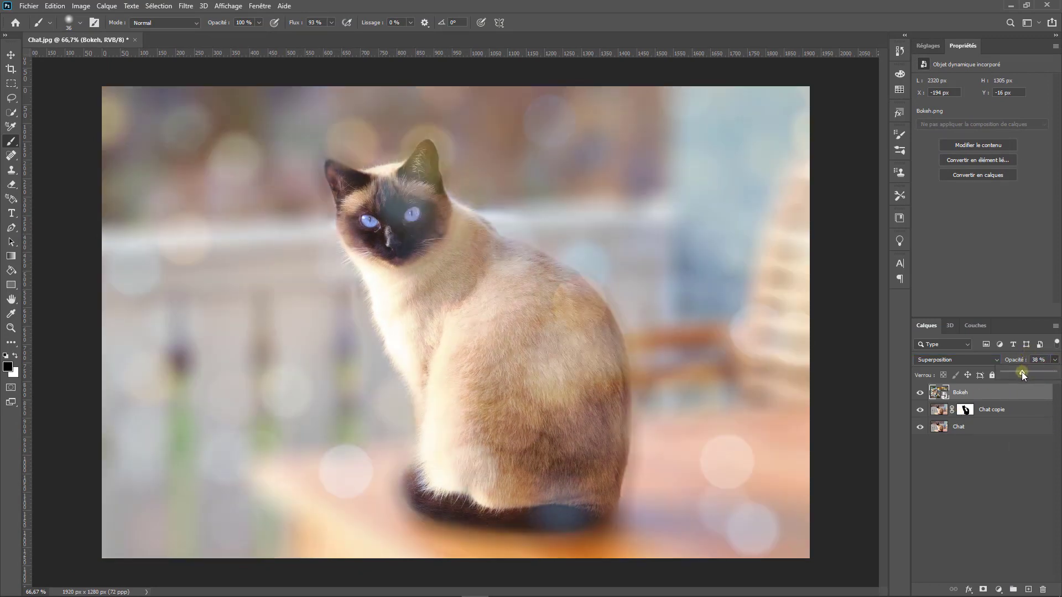
pyautogui.moveTo(1020, 374); pyautogui.dragTo(1028, 372)
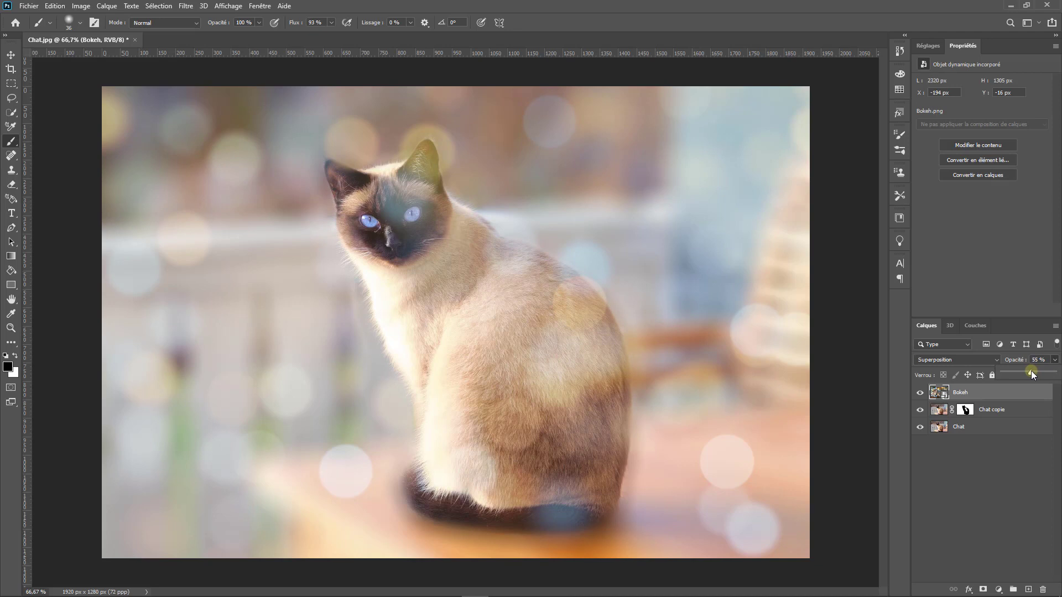
pyautogui.click(996, 467)
# Add a layer mask to the Bokeh layer and draw a white-to-black diamond gradient outward from the cat's body
pyautogui.click(968, 392)
pyautogui.click(983, 589)
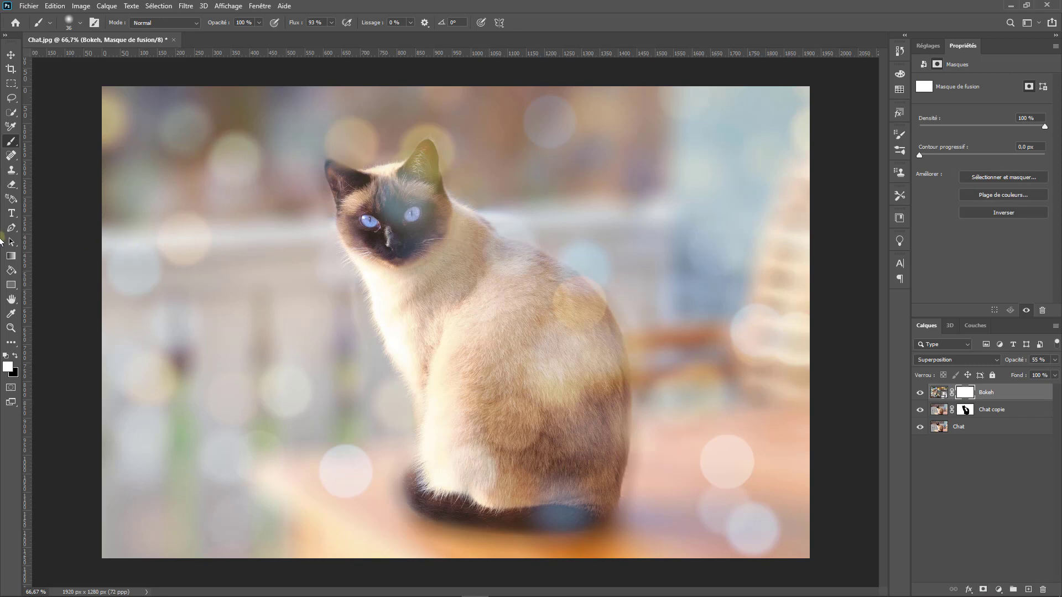
pyautogui.click(12, 258)
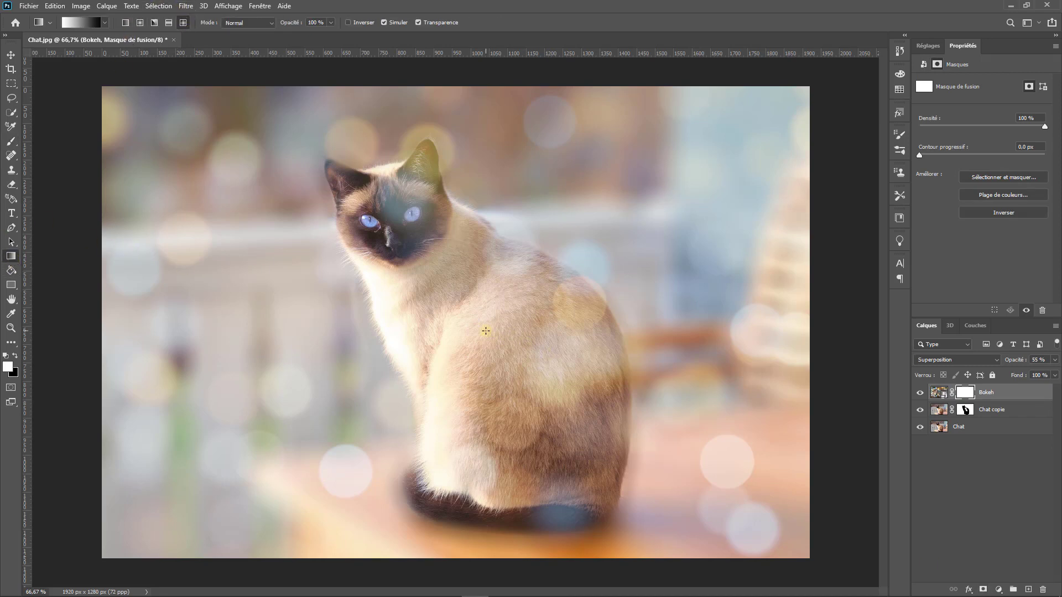
pyautogui.moveTo(486, 331); pyautogui.dragTo(298, 152)
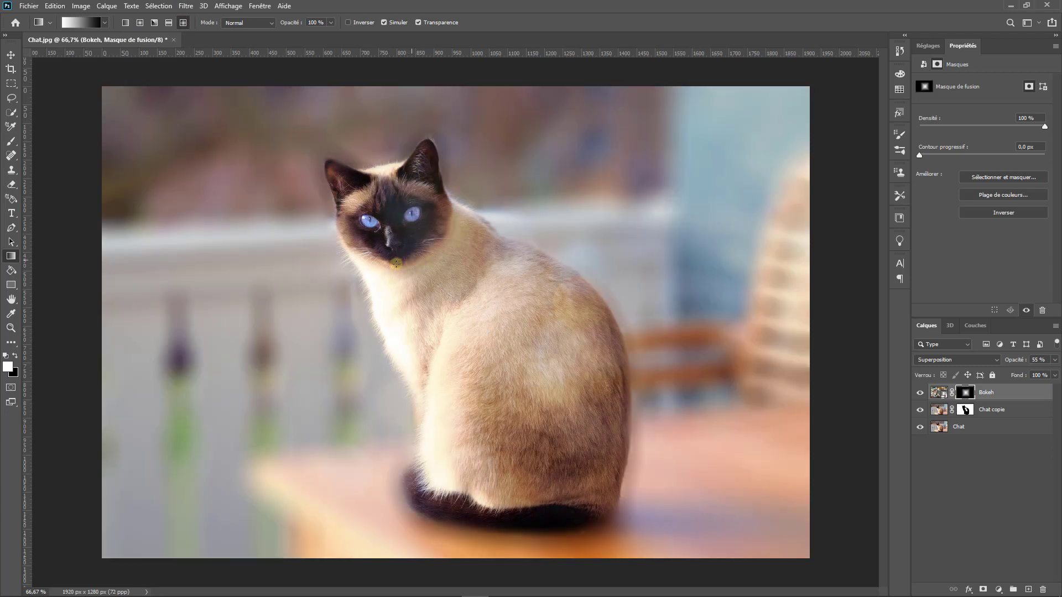
# Swap the gradient colours to black-to-white and redraw the mask's diamond gradient, ending centred on the cat's face to hide the lights there
pyautogui.click(6, 356)
pyautogui.moveTo(471, 305); pyautogui.dragTo(343, 185)
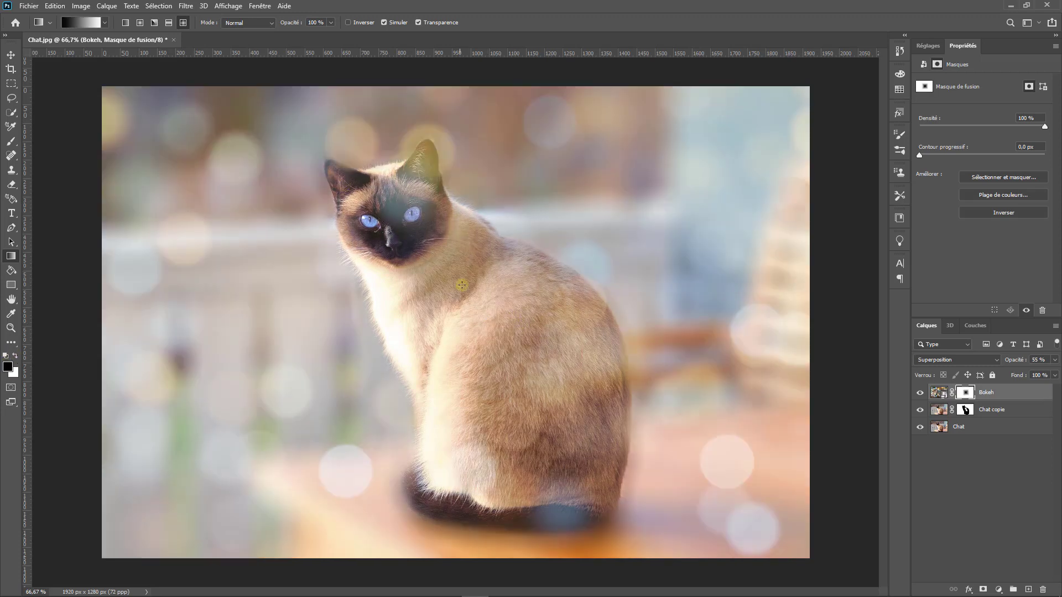
pyautogui.moveTo(462, 285); pyautogui.dragTo(330, 161)
pyautogui.moveTo(391, 213); pyautogui.dragTo(274, 121)
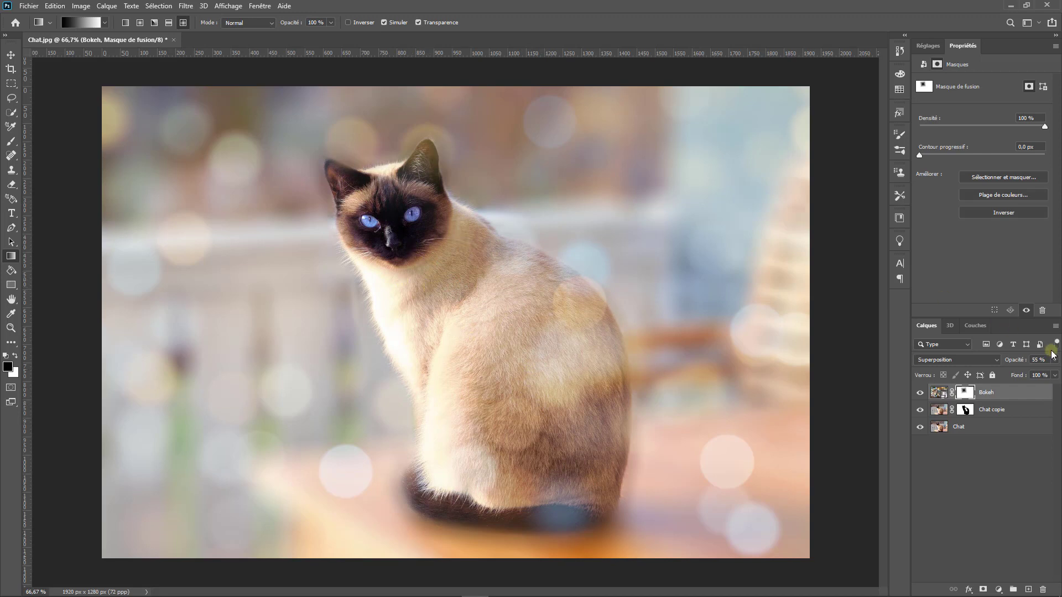
# Lower the Bokeh layer's opacity to 43 %
pyautogui.click(938, 394)
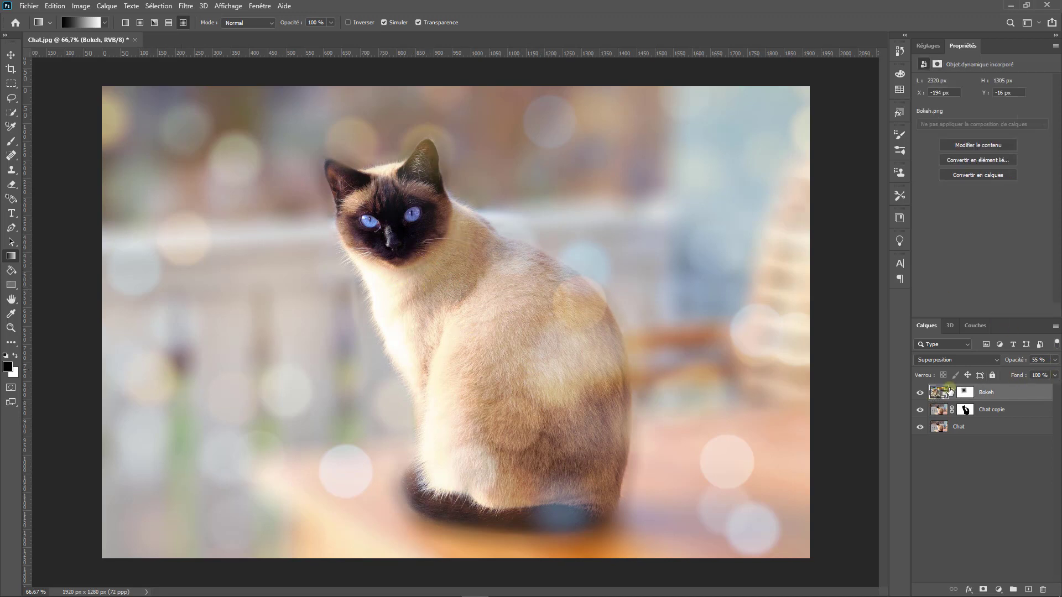
pyautogui.click(1048, 368)
pyautogui.moveTo(1028, 371)
pyautogui.mouseDown()
pyautogui.moveTo(1010, 377)
pyautogui.moveTo(1025, 373)
pyautogui.mouseUp()
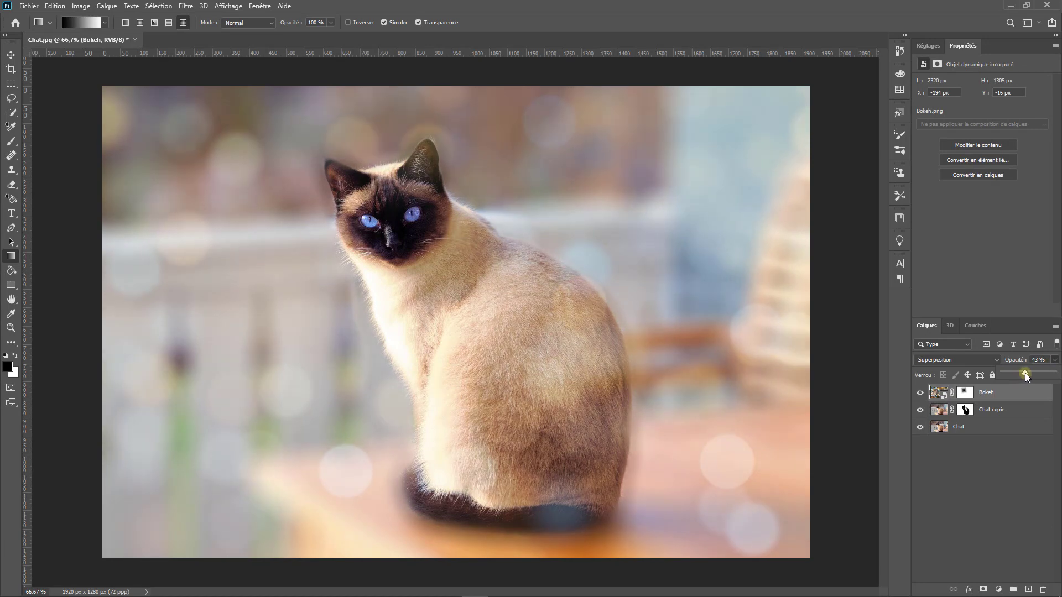
pyautogui.click(1001, 458)
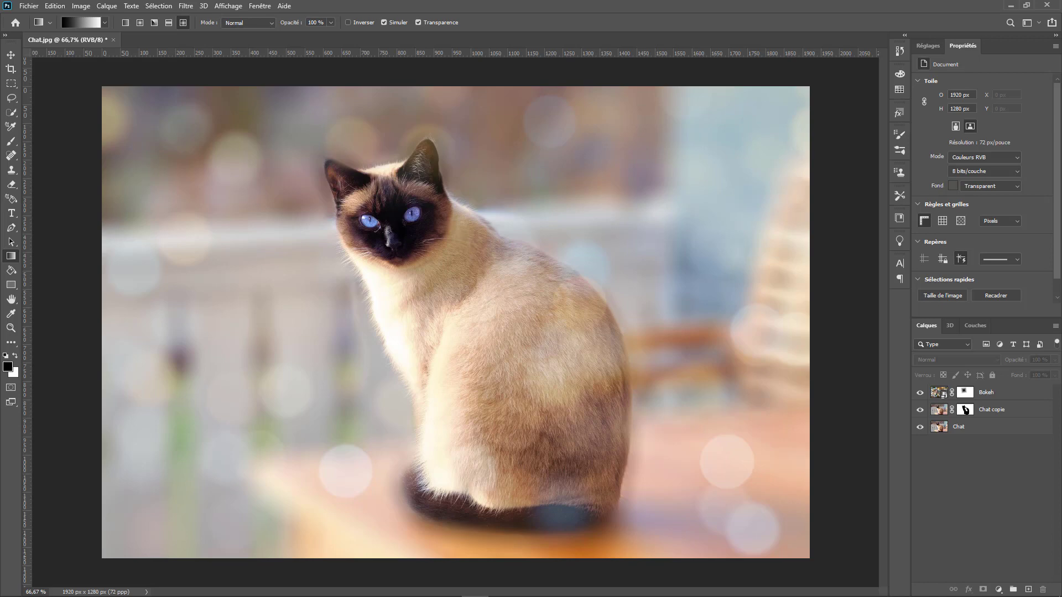
# Open portrait2.jpg as a separate document, convert its background to the normal layer Calque 0 and duplicate it
pyautogui.moveTo(1061, 210); pyautogui.dragTo(441, 41)
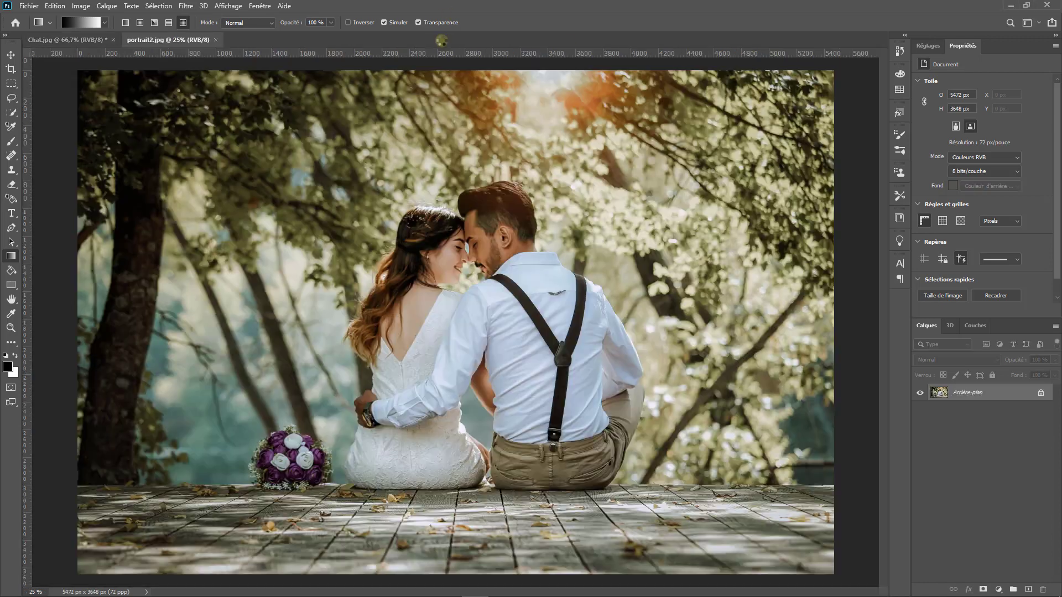
pyautogui.doubleClick(978, 393)
pyautogui.click(974, 338)
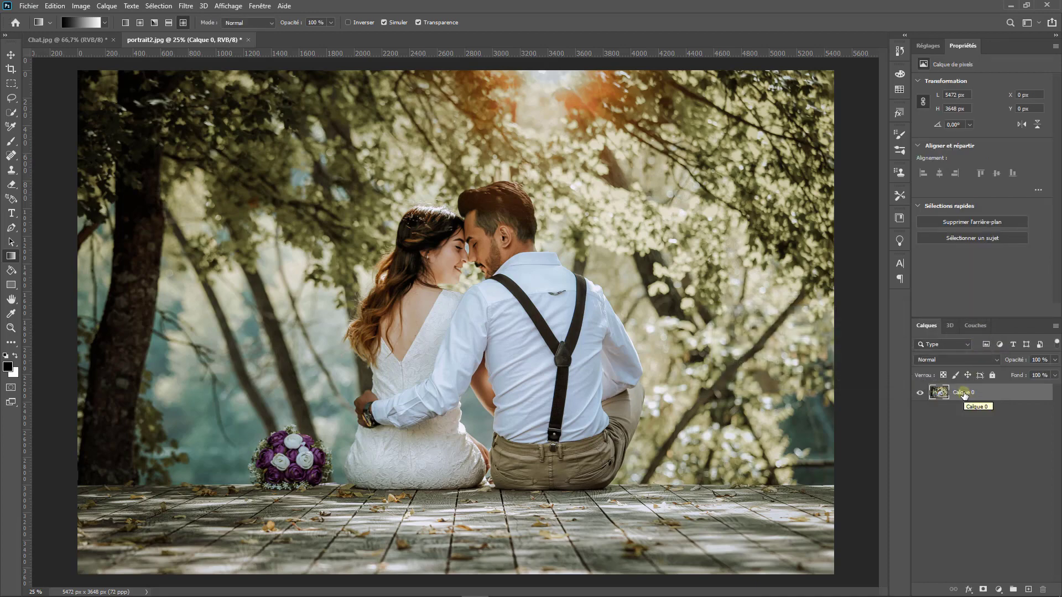
pyautogui.hotkey('ctrl', 'j')
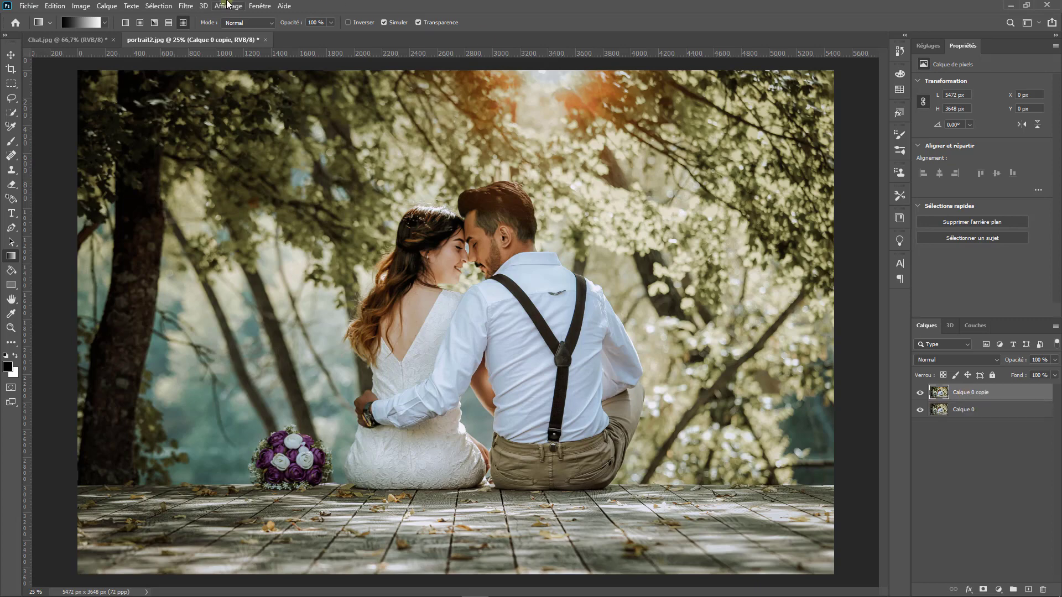
# Apply the Flou de diaphragme filter at 121 px to the duplicate layer and fit its focus ellipse around the couple
pyautogui.click(186, 6)
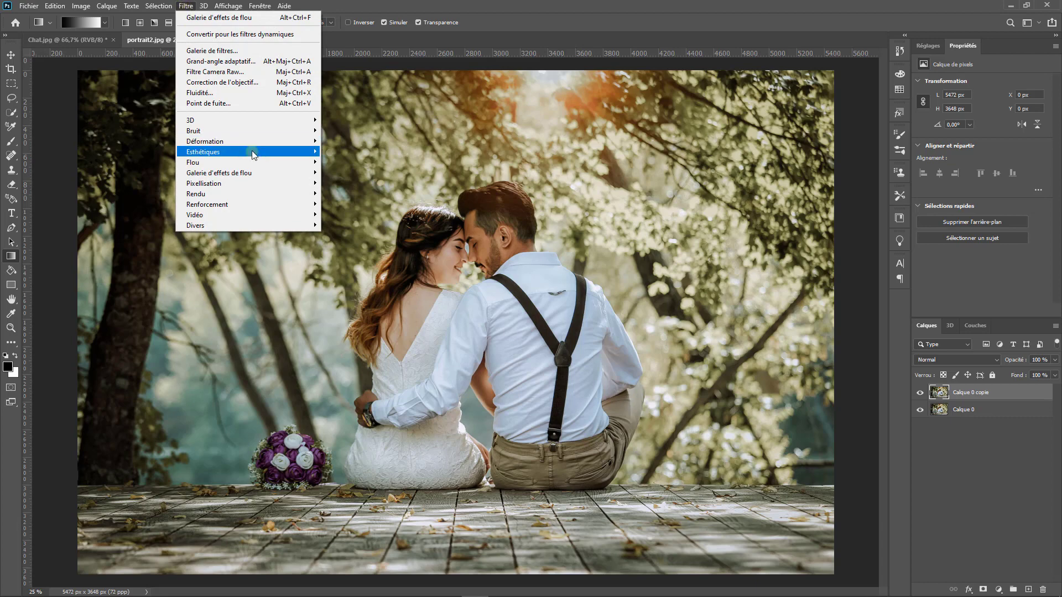
pyautogui.moveTo(236, 176)
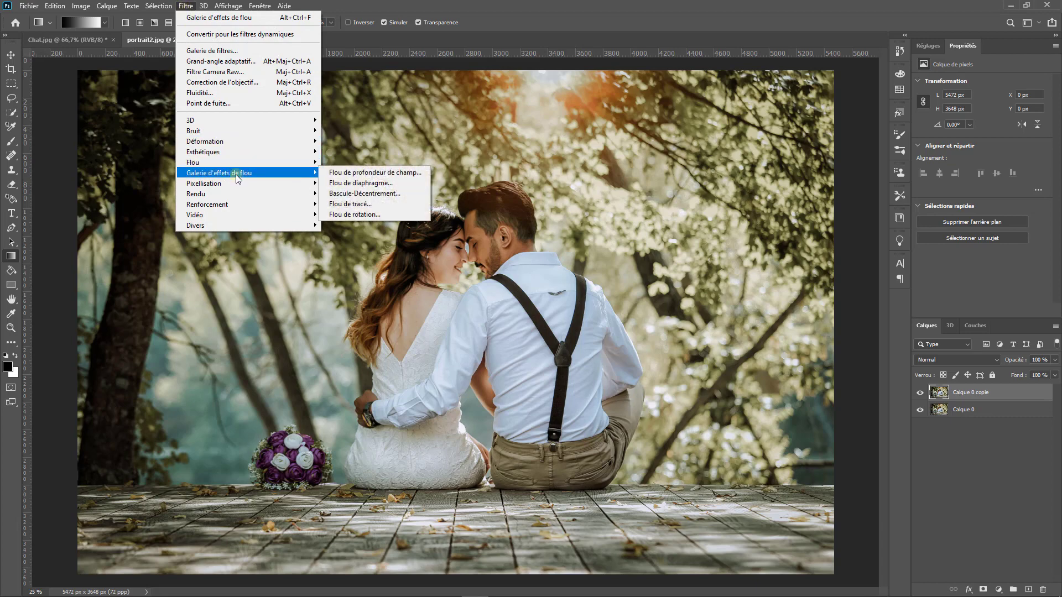
pyautogui.click(374, 182)
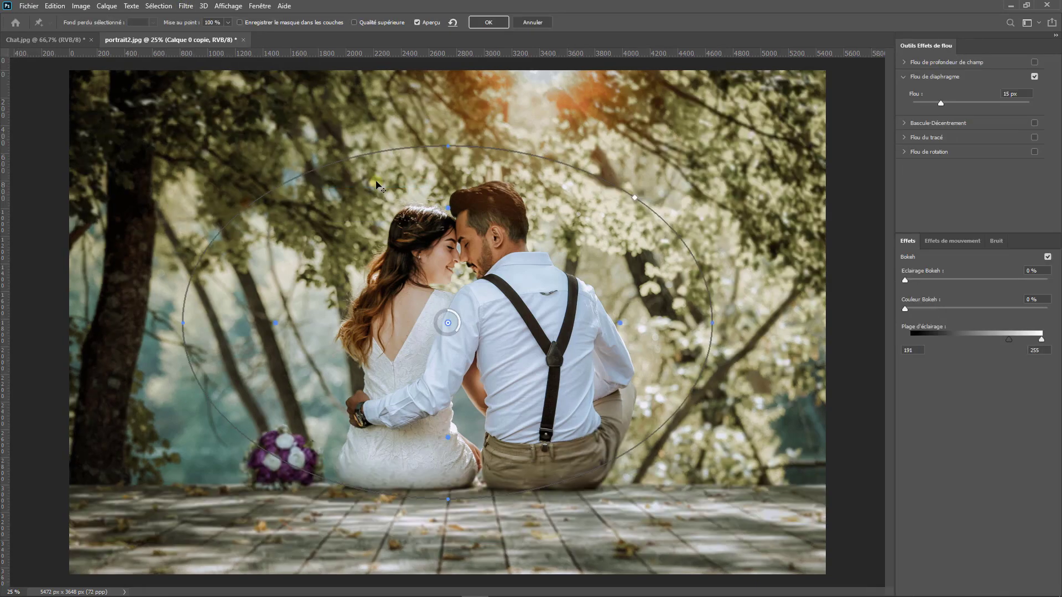
pyautogui.moveTo(184, 323); pyautogui.dragTo(325, 319)
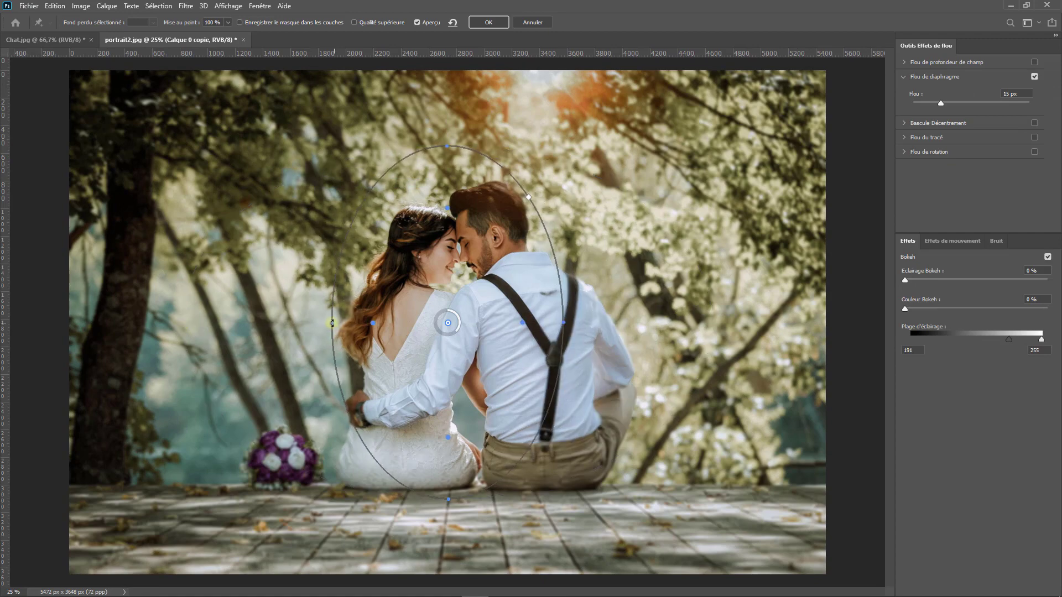
pyautogui.moveTo(458, 330); pyautogui.dragTo(435, 320)
pyautogui.moveTo(572, 327); pyautogui.dragTo(587, 328)
pyautogui.moveTo(448, 324); pyautogui.dragTo(471, 347)
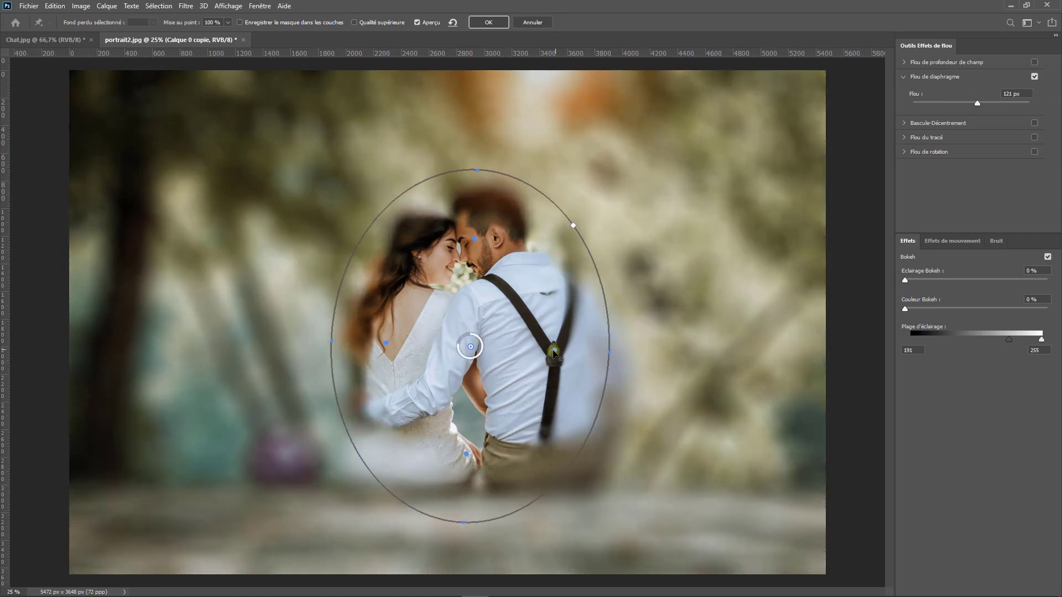
pyautogui.moveTo(331, 341); pyautogui.dragTo(305, 346)
pyautogui.moveTo(473, 170); pyautogui.dragTo(476, 170)
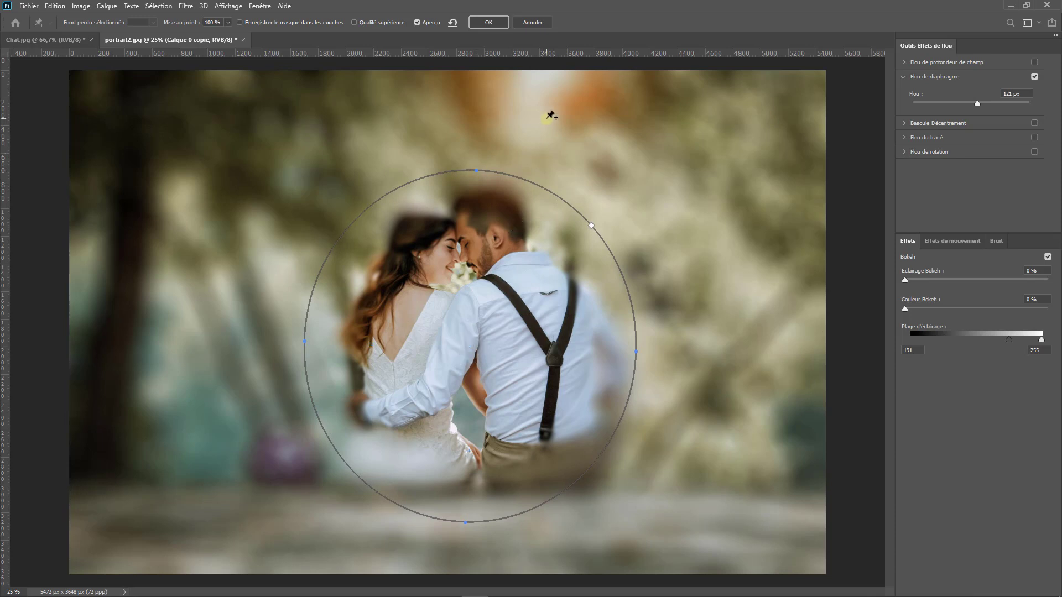
# Add a second diaphragm blur pin on the man's head and shrink its ellipse to fit around the head
pyautogui.click(619, 154)
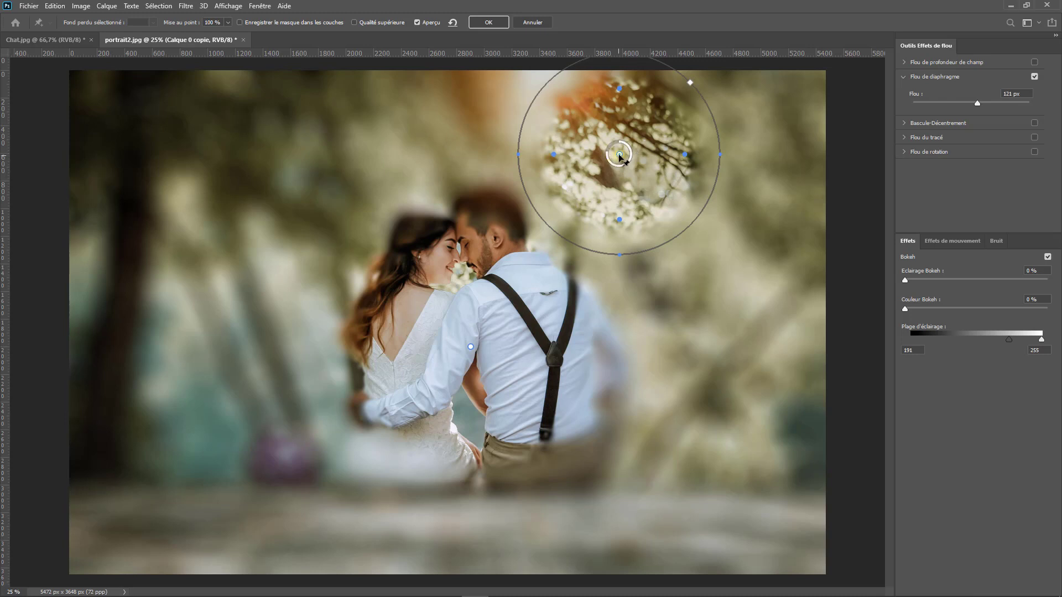
pyautogui.moveTo(620, 155); pyautogui.dragTo(490, 228)
pyautogui.moveTo(491, 125); pyautogui.dragTo(495, 176)
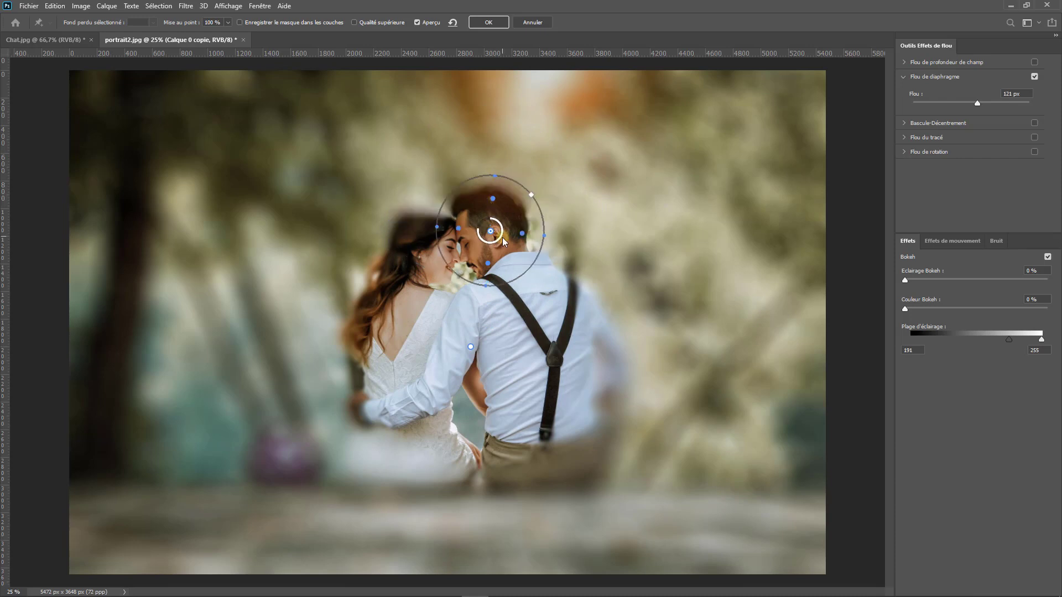
# Add a third diaphragm blur pin on the woman's head and resize its ellipse to fit around her hair and face
pyautogui.click(414, 229)
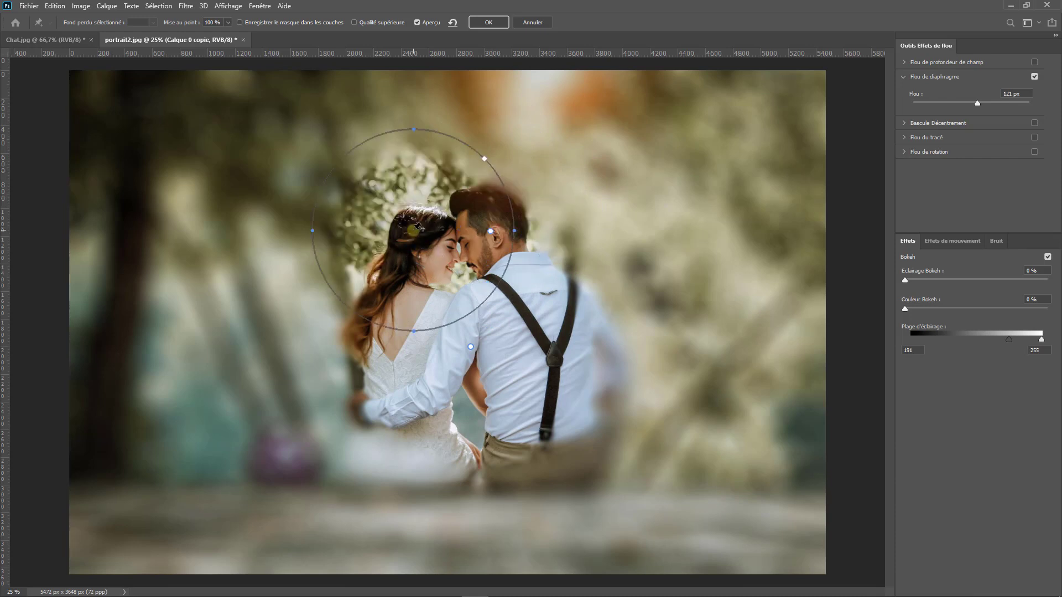
pyautogui.moveTo(416, 126); pyautogui.dragTo(419, 178)
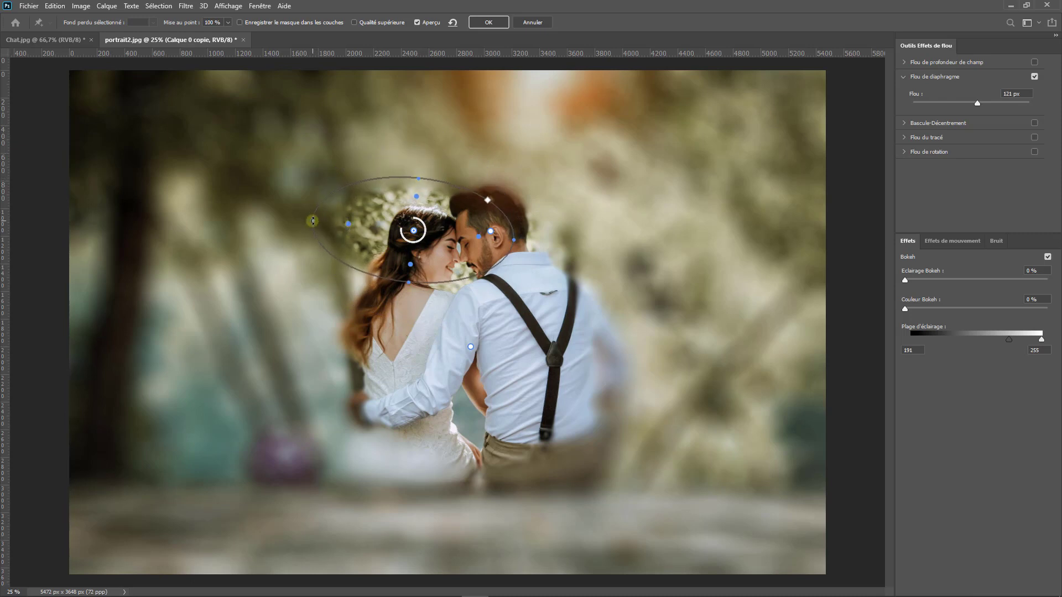
pyautogui.moveTo(313, 220); pyautogui.dragTo(428, 249)
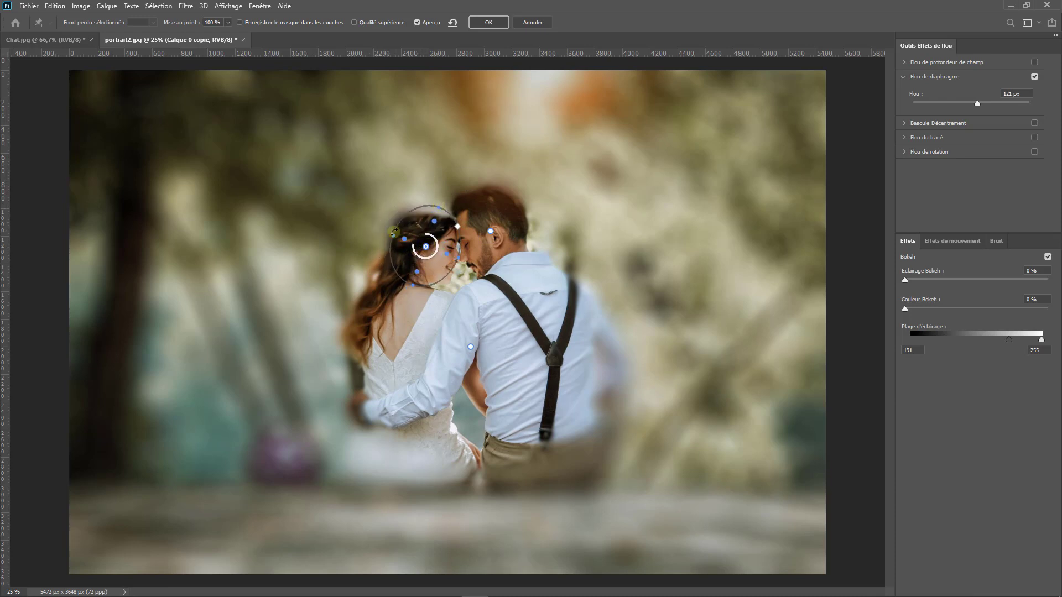
pyautogui.moveTo(434, 207)
pyautogui.mouseDown()
pyautogui.moveTo(432, 223)
pyautogui.moveTo(435, 189)
pyautogui.mouseUp()
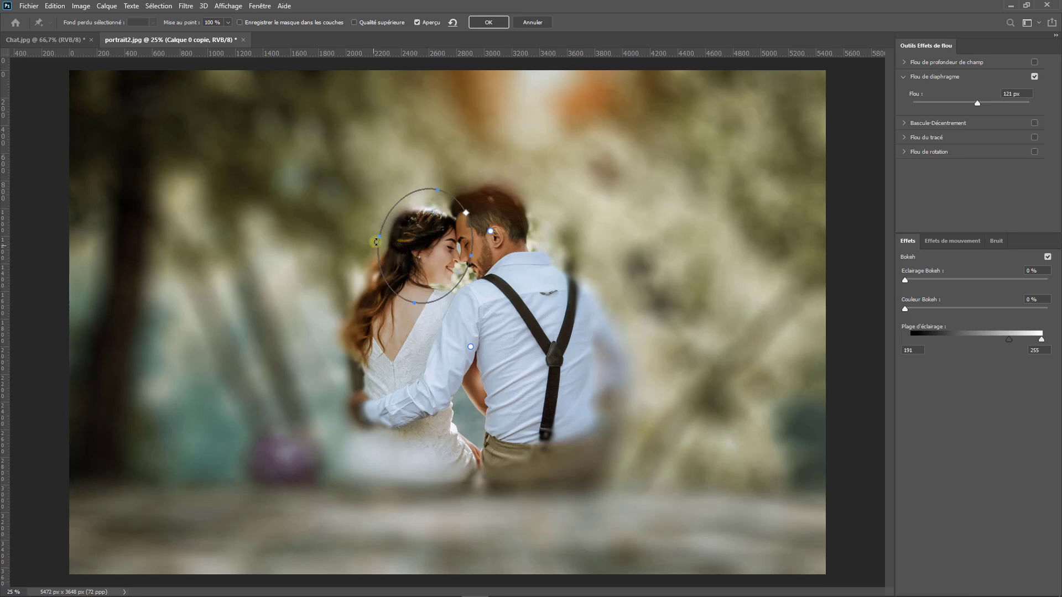
pyautogui.moveTo(378, 237); pyautogui.dragTo(372, 238)
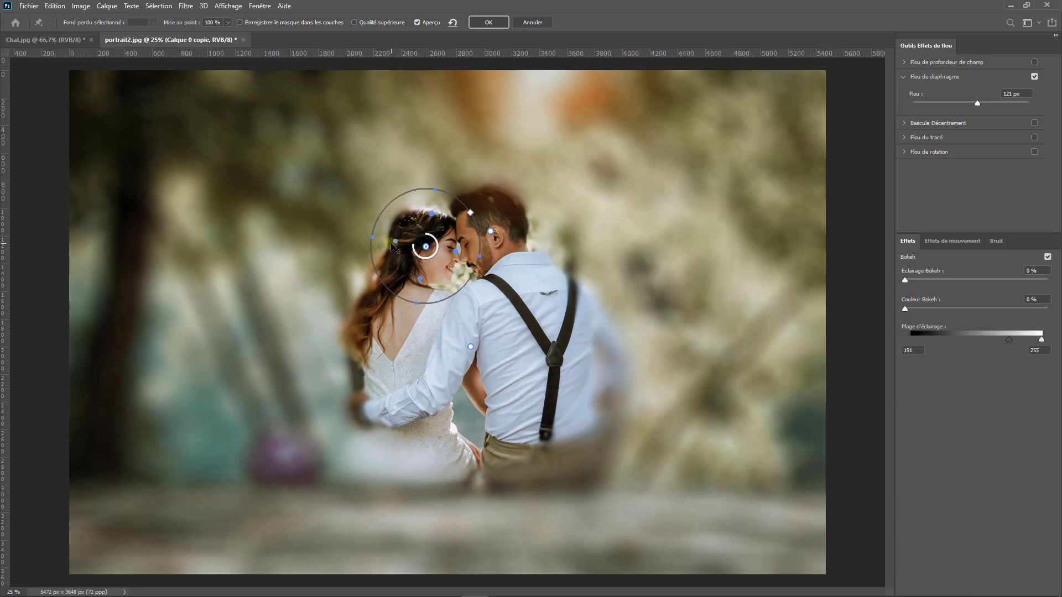
# Check the three focus pins one after another and apply the blur effect to the layer
pyautogui.click(471, 348)
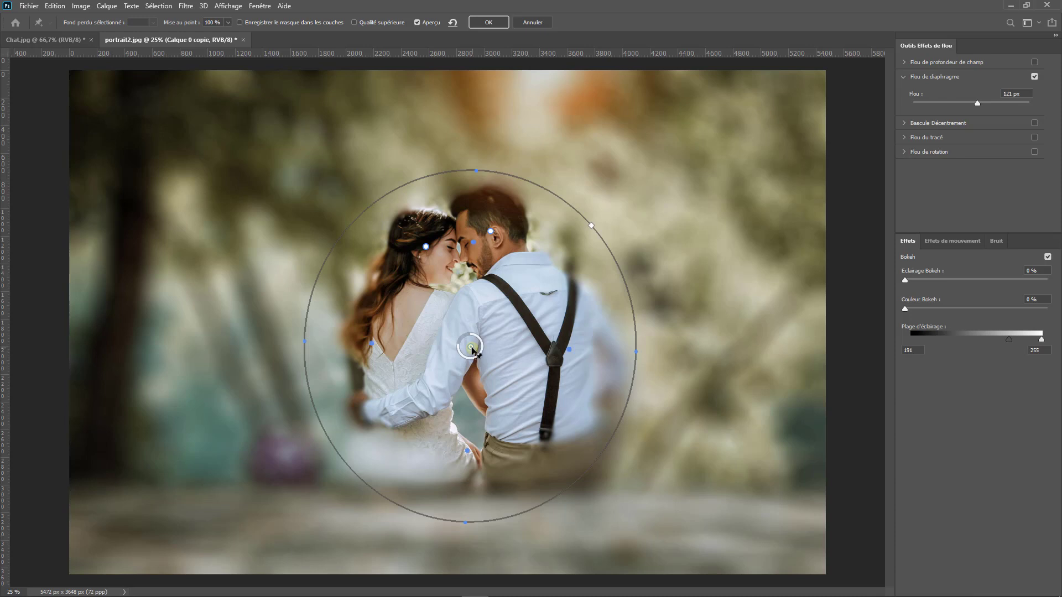
pyautogui.click(490, 231)
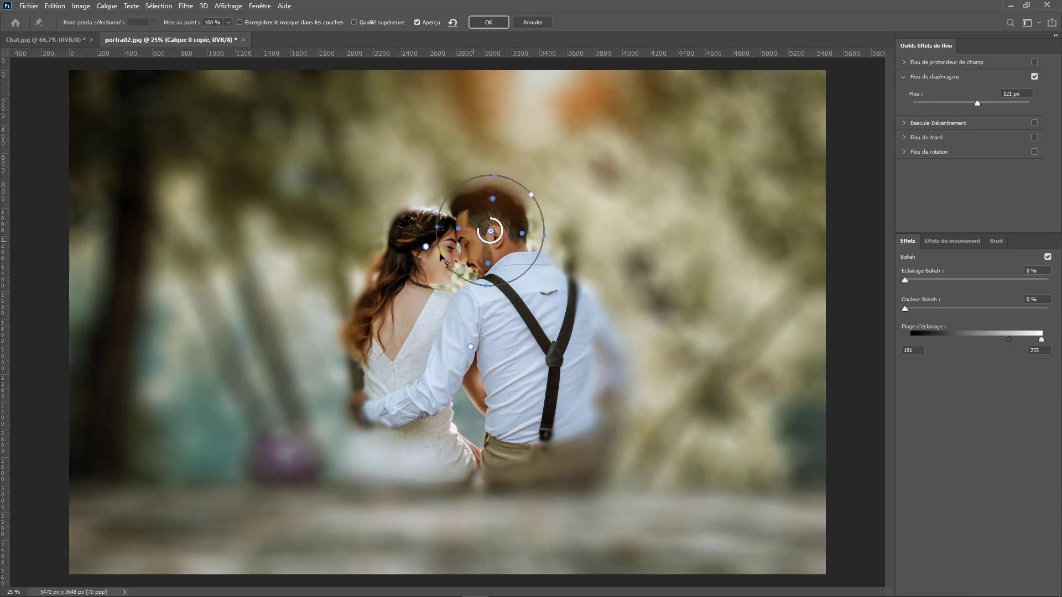
pyautogui.click(426, 247)
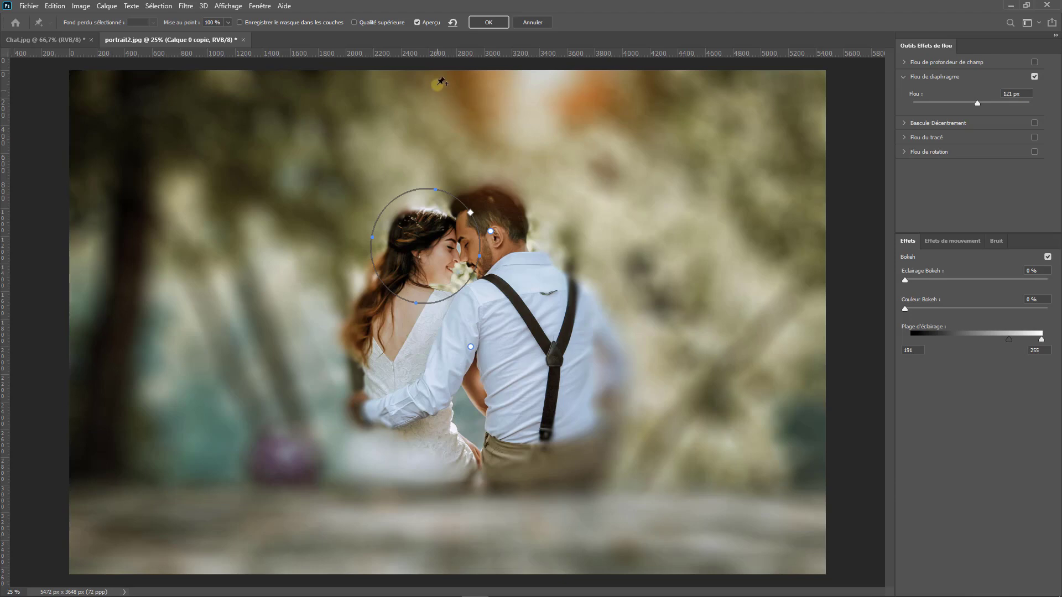
pyautogui.click(487, 24)
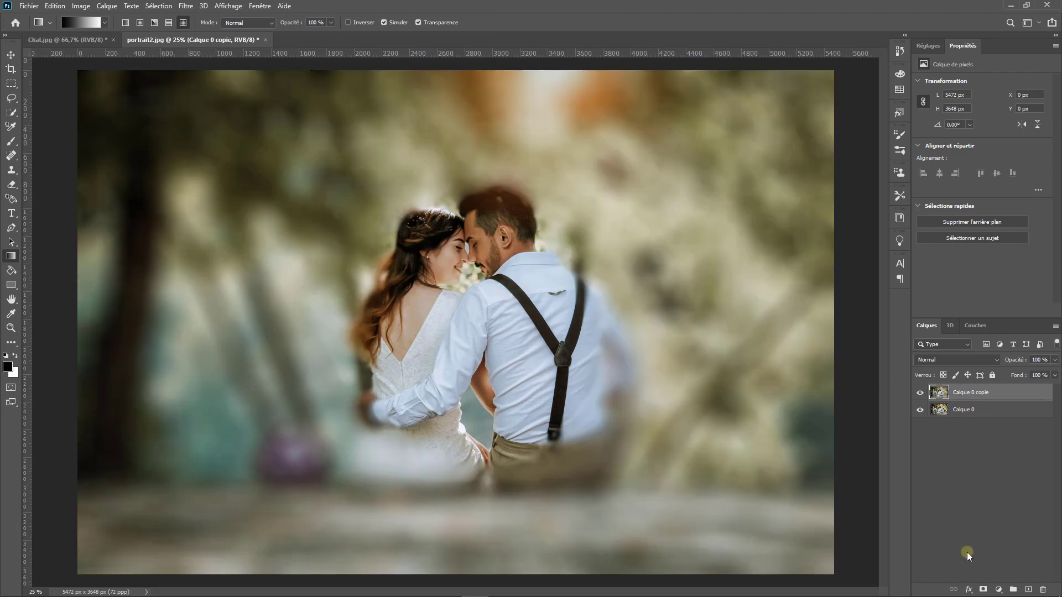
# Add a layer mask to the blurred copy and paint black with a 196 px brush over the couple's hair
pyautogui.click(984, 590)
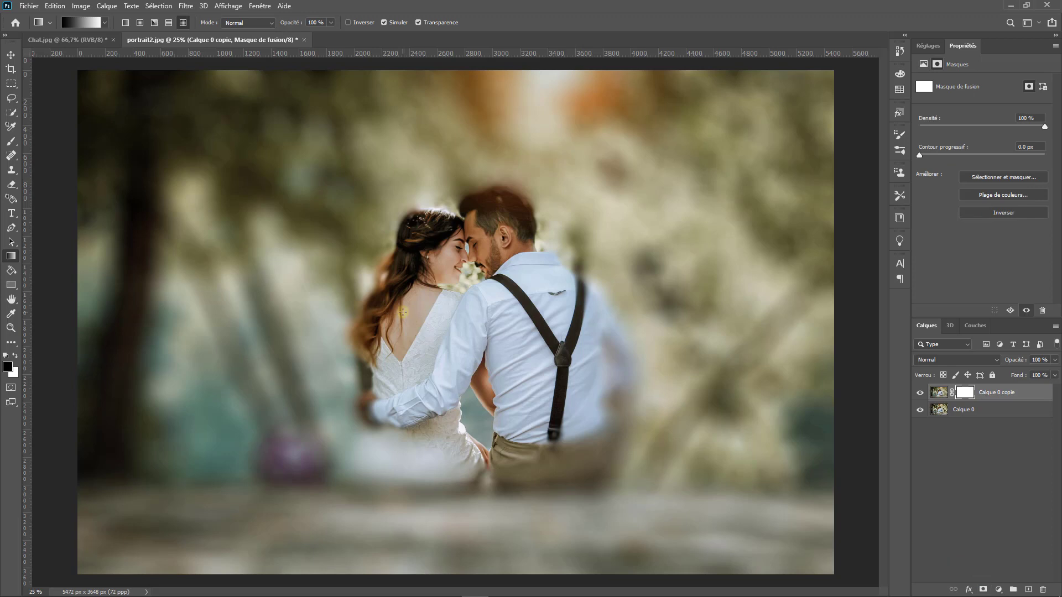
pyautogui.click(11, 142)
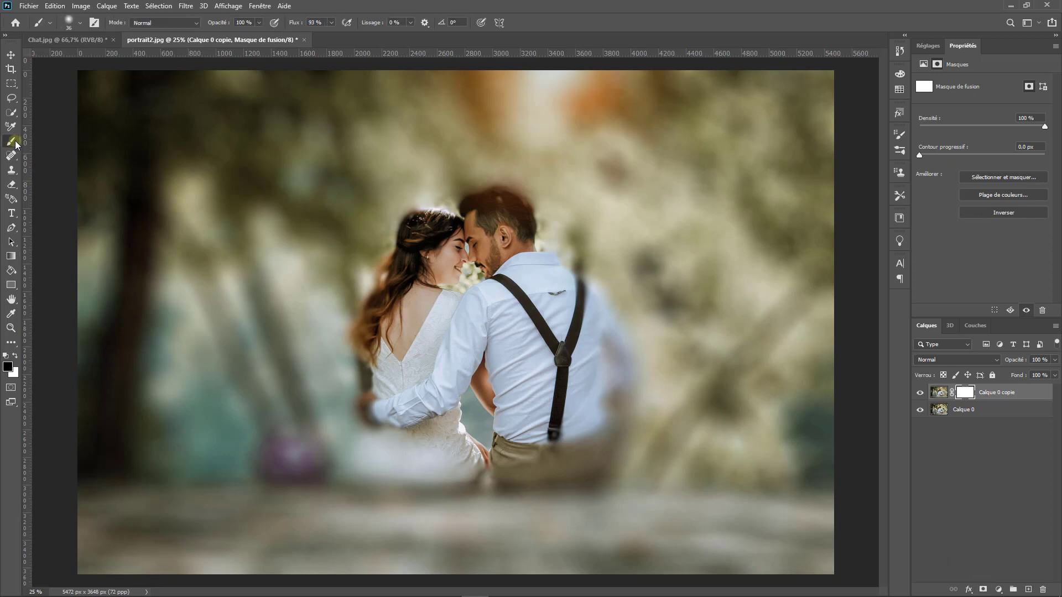
pyautogui.rightClick(532, 296)
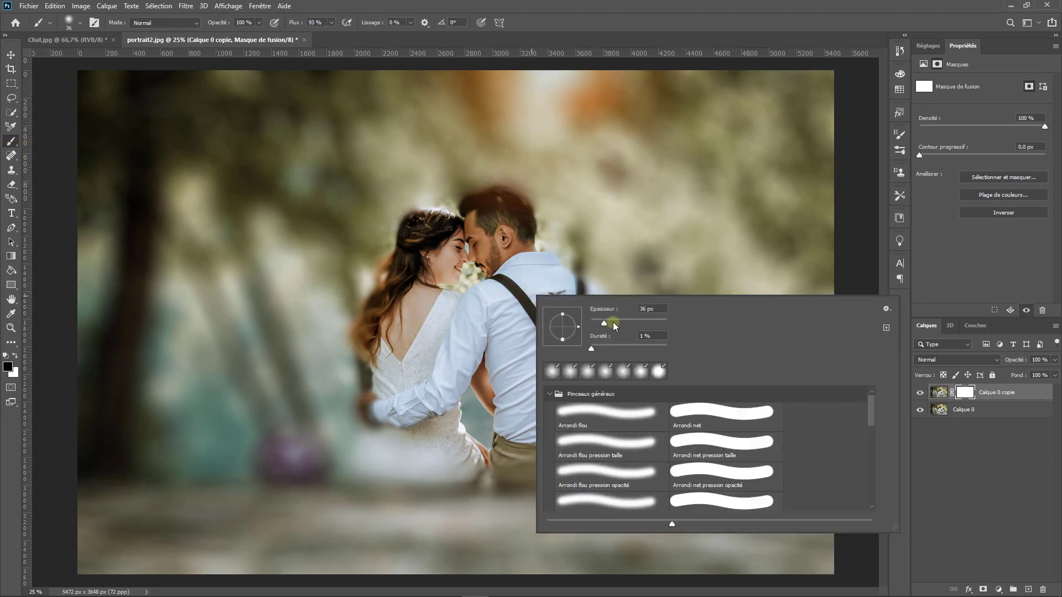
pyautogui.moveTo(613, 322); pyautogui.dragTo(646, 323)
pyautogui.moveTo(474, 209)
pyautogui.mouseDown()
pyautogui.moveTo(515, 224)
pyautogui.moveTo(502, 199)
pyautogui.moveTo(521, 226)
pyautogui.moveTo(513, 201)
pyautogui.moveTo(524, 237)
pyautogui.moveTo(518, 204)
pyautogui.moveTo(522, 245)
pyautogui.moveTo(497, 200)
pyautogui.moveTo(469, 213)
pyautogui.moveTo(469, 203)
pyautogui.moveTo(508, 195)
pyautogui.moveTo(475, 213)
pyautogui.moveTo(509, 254)
pyautogui.moveTo(415, 223)
pyautogui.moveTo(408, 289)
pyautogui.moveTo(398, 266)
pyautogui.moveTo(359, 337)
pyautogui.moveTo(399, 380)
pyautogui.mouseUp()
# Set the brush flow to 40 % and paint the mask over the man's blurred arm and trousers
pyautogui.click(332, 23)
pyautogui.moveTo(335, 36); pyautogui.dragTo(306, 37)
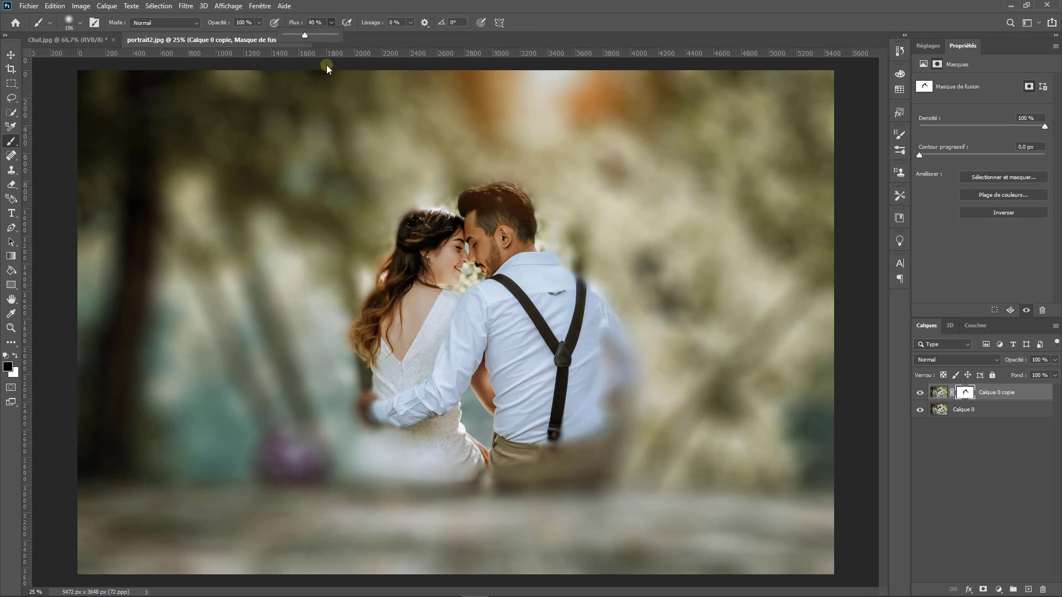
pyautogui.moveTo(597, 294)
pyautogui.mouseDown()
pyautogui.moveTo(622, 392)
pyautogui.moveTo(605, 463)
pyautogui.moveTo(515, 474)
pyautogui.mouseUp()
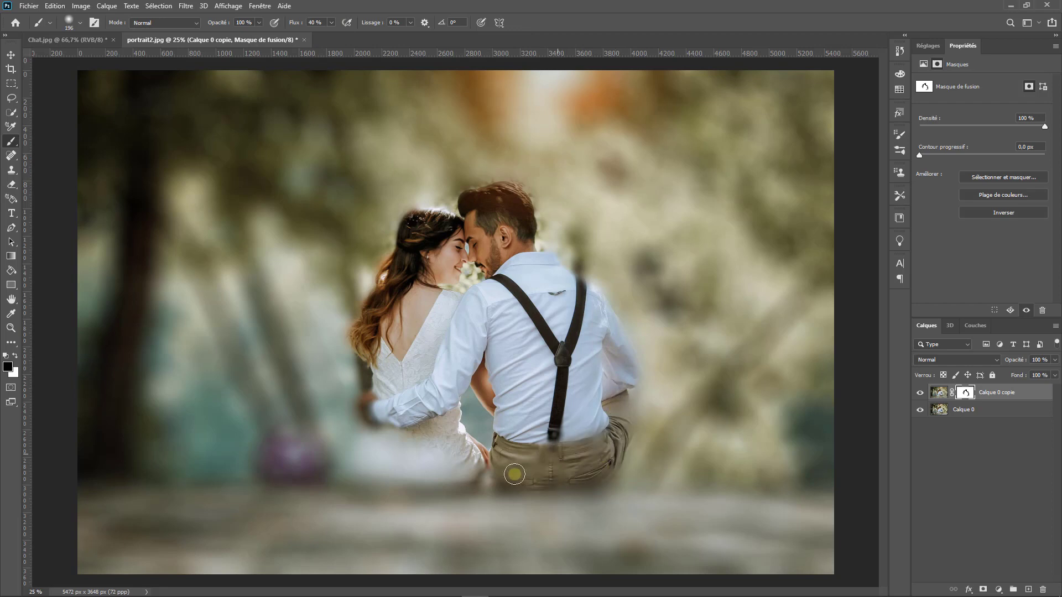
# Enlarge the brush, set its flow to 24 % and mask the blur off the trousers, dress, man's hand and bouquet
pyautogui.rightClick(552, 431)
pyautogui.moveTo(665, 389); pyautogui.dragTo(677, 390)
pyautogui.click(332, 22)
pyautogui.moveTo(329, 35); pyautogui.dragTo(321, 36)
pyautogui.moveTo(588, 486)
pyautogui.mouseDown()
pyautogui.moveTo(467, 458)
pyautogui.moveTo(388, 467)
pyautogui.moveTo(369, 459)
pyautogui.moveTo(378, 399)
pyautogui.mouseUp()
pyautogui.moveTo(290, 463)
pyautogui.mouseDown()
pyautogui.moveTo(293, 486)
pyautogui.moveTo(309, 464)
pyautogui.moveTo(283, 455)
pyautogui.moveTo(285, 439)
pyautogui.moveTo(321, 453)
pyautogui.moveTo(261, 460)
pyautogui.moveTo(320, 461)
pyautogui.moveTo(340, 477)
pyautogui.moveTo(309, 476)
pyautogui.moveTo(458, 514)
pyautogui.mouseUp()
# Readjust the brush size for touching up the mask around the bouquet and switch to white with a 251 px brush
pyautogui.rightClick(302, 464)
pyautogui.click(385, 389)
pyautogui.rightClick(321, 460)
pyautogui.click(416, 392)
pyautogui.click(16, 357)
pyautogui.rightClick(346, 503)
pyautogui.click(457, 391)
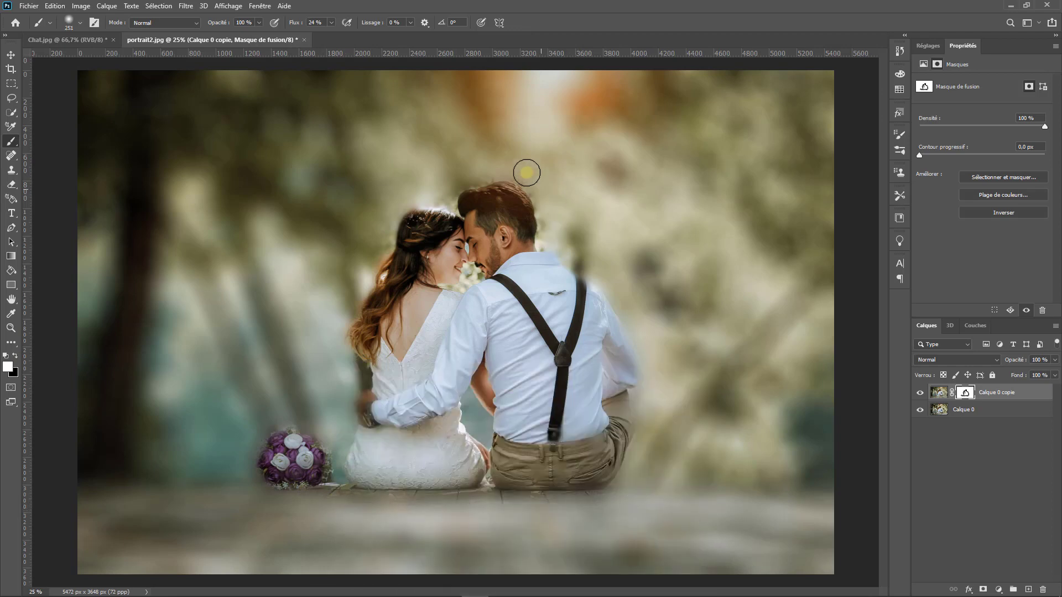
# Place the Bokeh image on top of the portrait and scale it proportionally to 349,70 % so it covers the whole canvas
pyautogui.press('v')
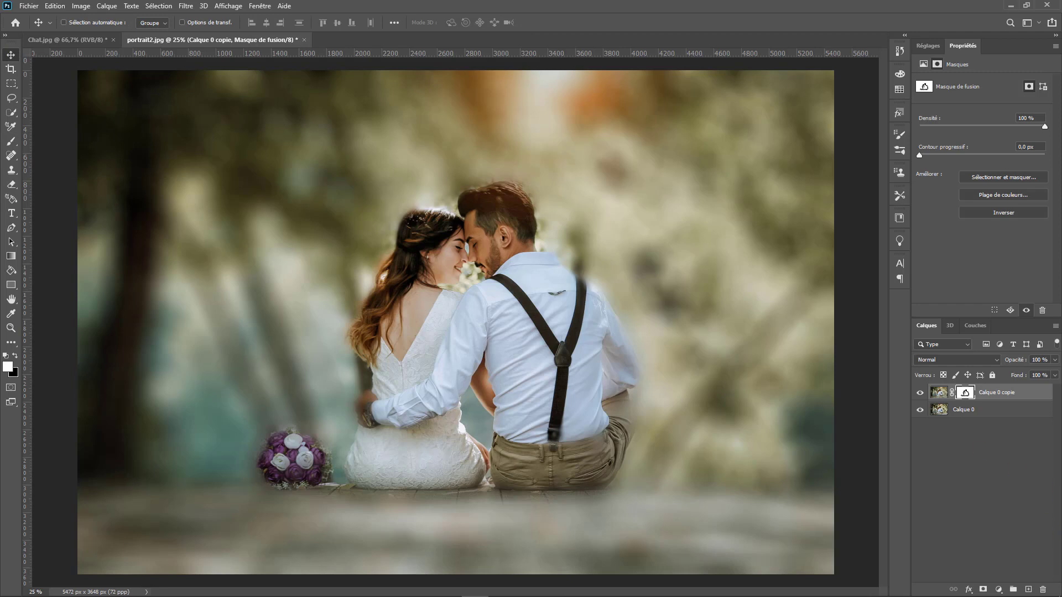
pyautogui.moveTo(1061, 287); pyautogui.dragTo(385, 277)
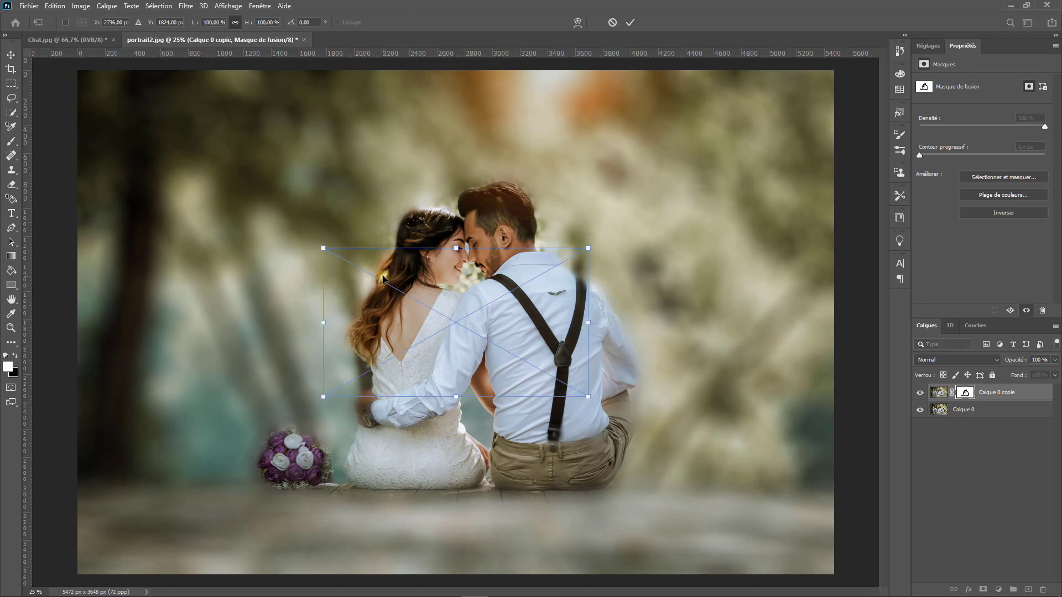
pyautogui.moveTo(320, 249); pyautogui.dragTo(72, 107)
pyautogui.moveTo(585, 106); pyautogui.dragTo(871, 33)
pyautogui.moveTo(707, 273); pyautogui.dragTo(707, 370)
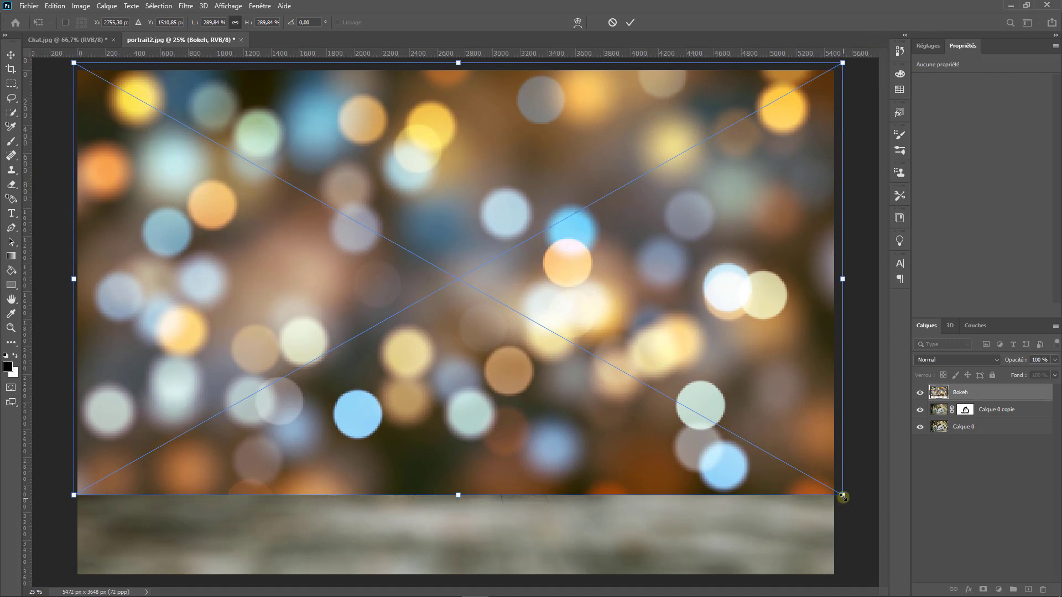
pyautogui.moveTo(843, 497); pyautogui.dragTo(1001, 584)
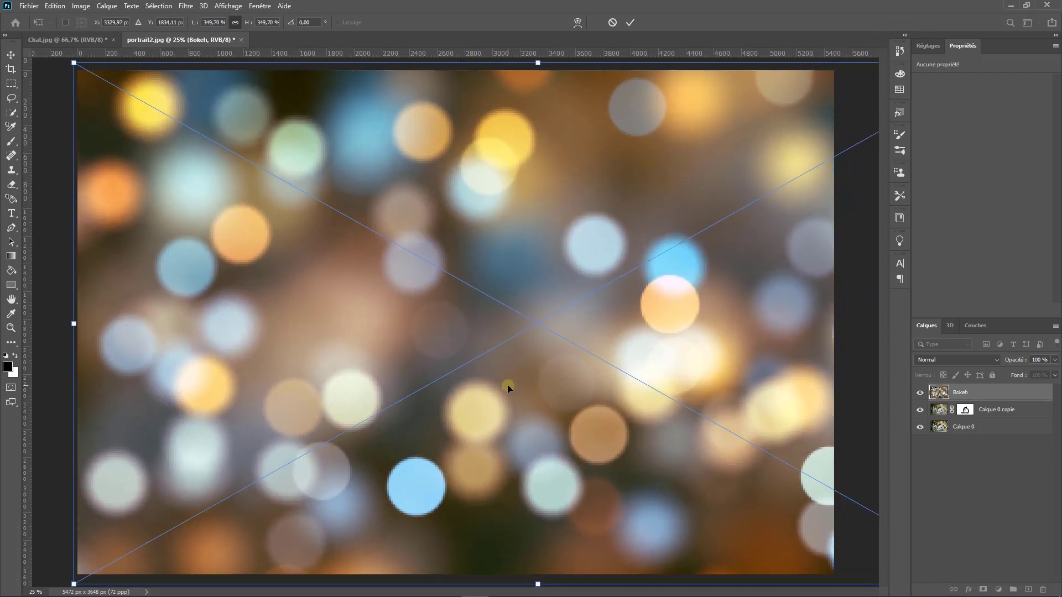
pyautogui.press('Return')
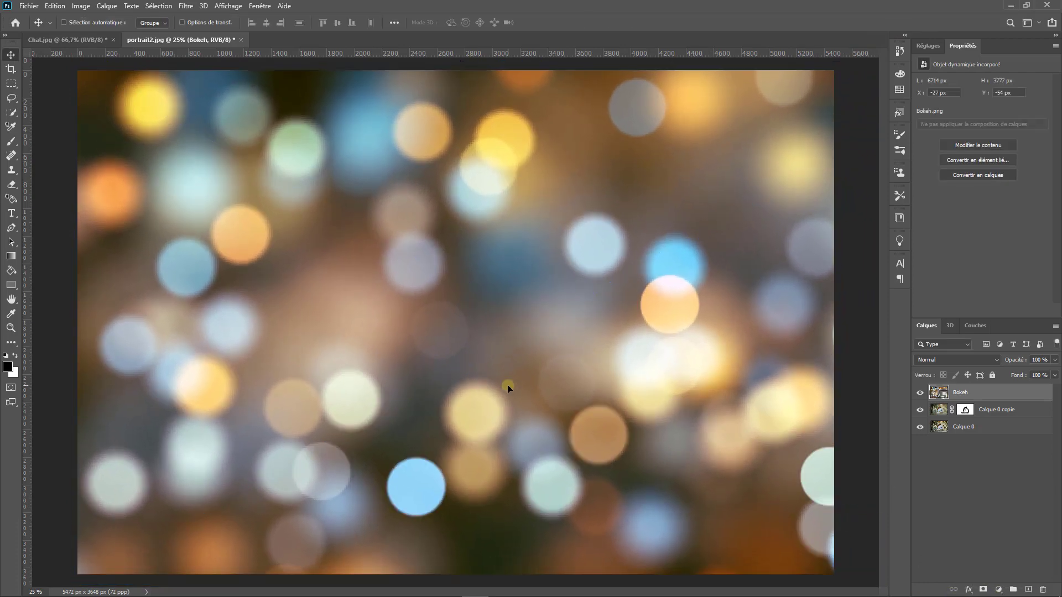
# Set the Bokeh layer's blending mode to Superposition and its opacity to 57 %
pyautogui.click(994, 361)
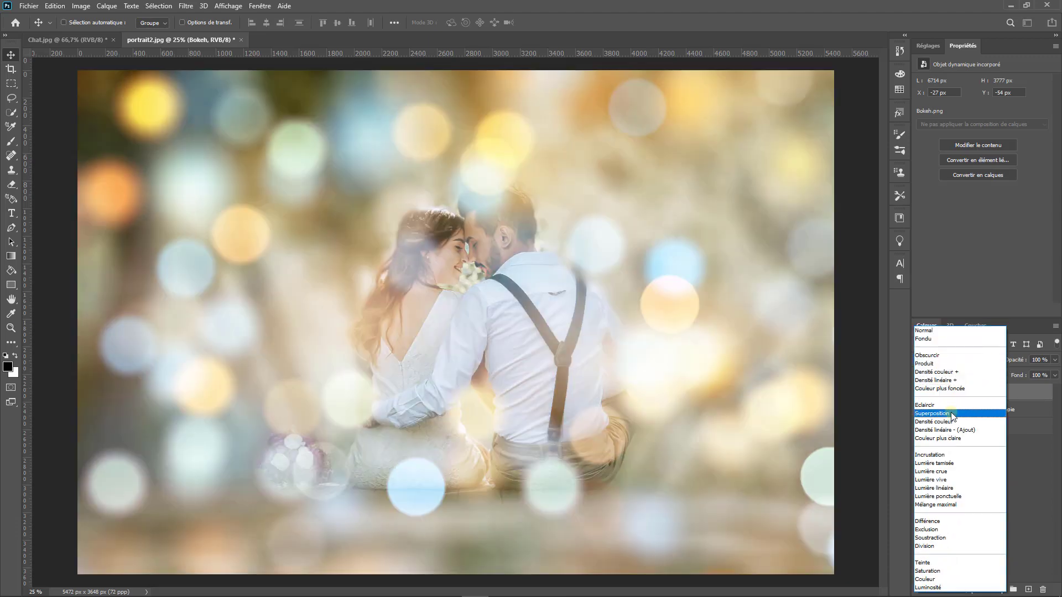
pyautogui.click(951, 412)
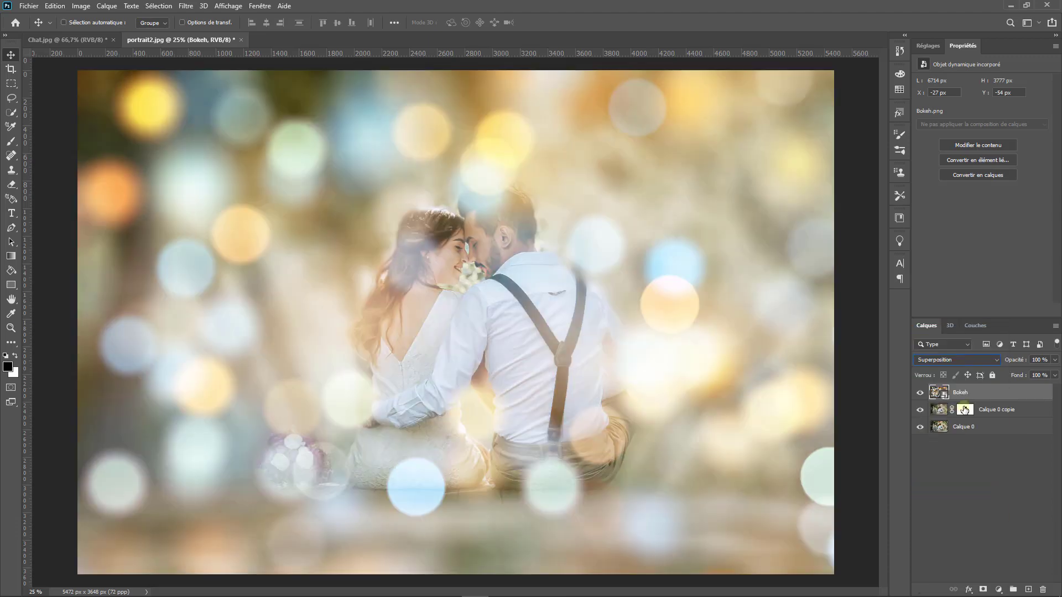
pyautogui.click(1055, 361)
pyautogui.click(1024, 372)
pyautogui.moveTo(1024, 372); pyautogui.dragTo(1032, 372)
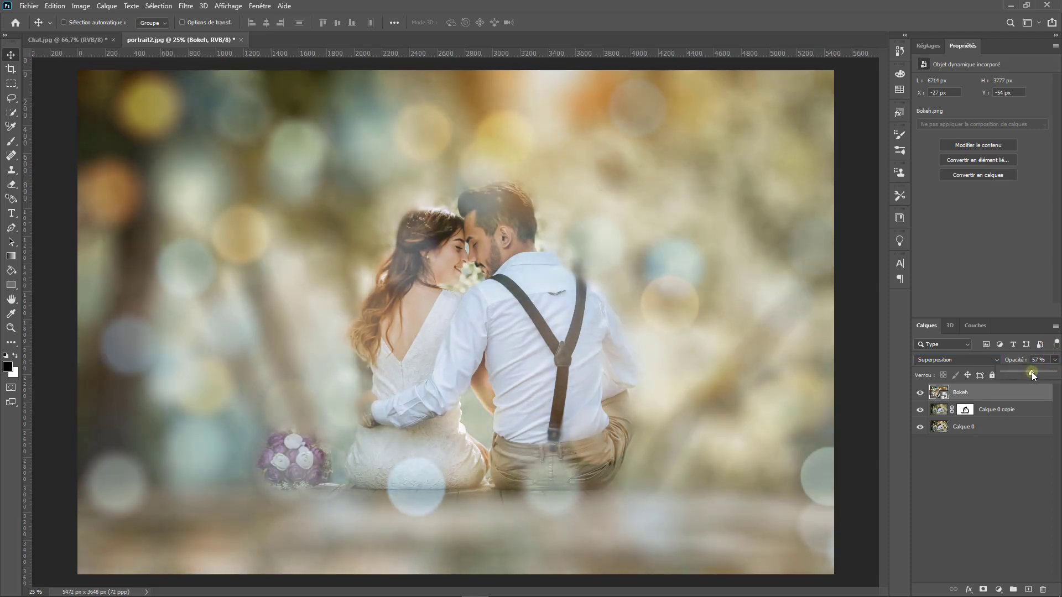
pyautogui.click(992, 473)
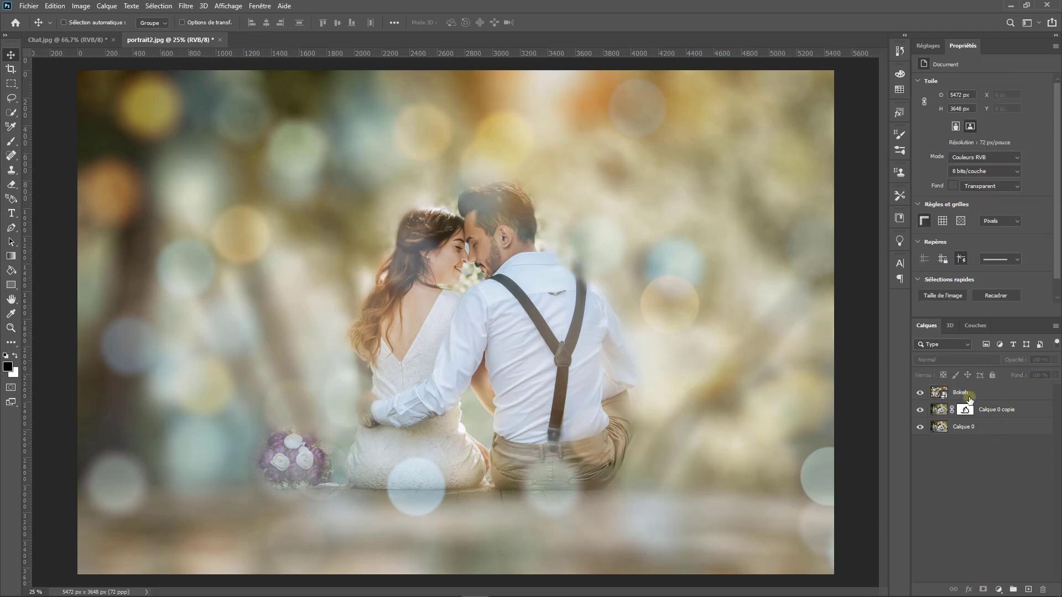
# Add a mask to the Bokeh layer and apply a black-to-white gradient from the couple outward to hide the lights on them
pyautogui.click(948, 391)
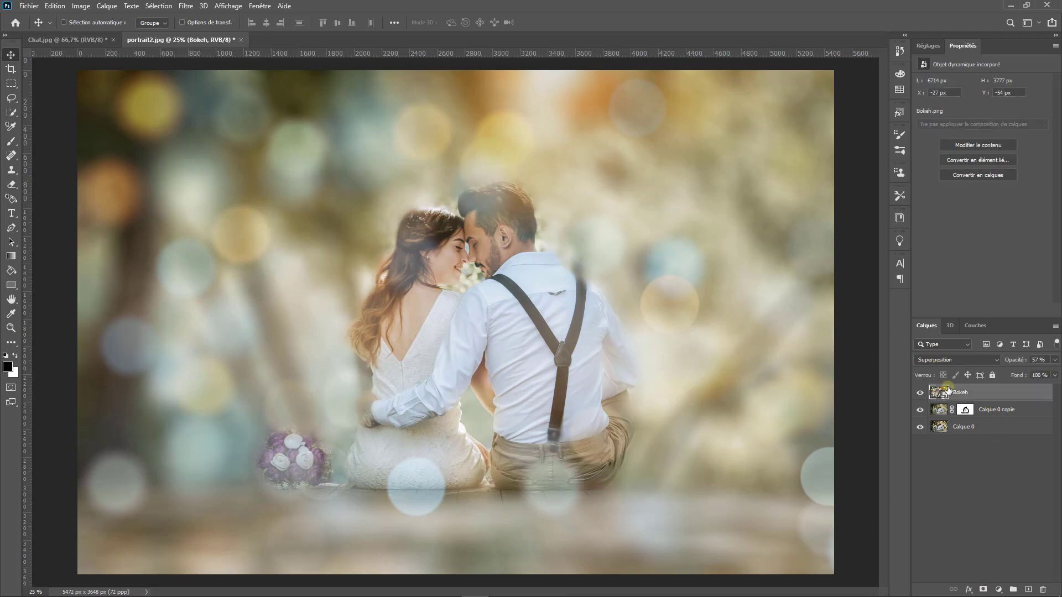
pyautogui.click(983, 591)
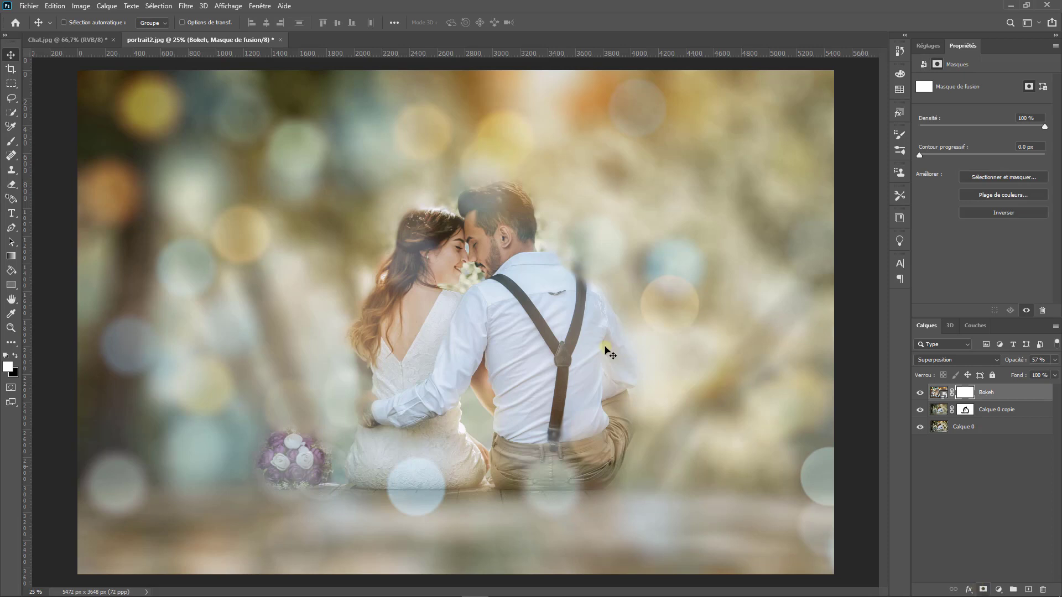
pyautogui.click(12, 257)
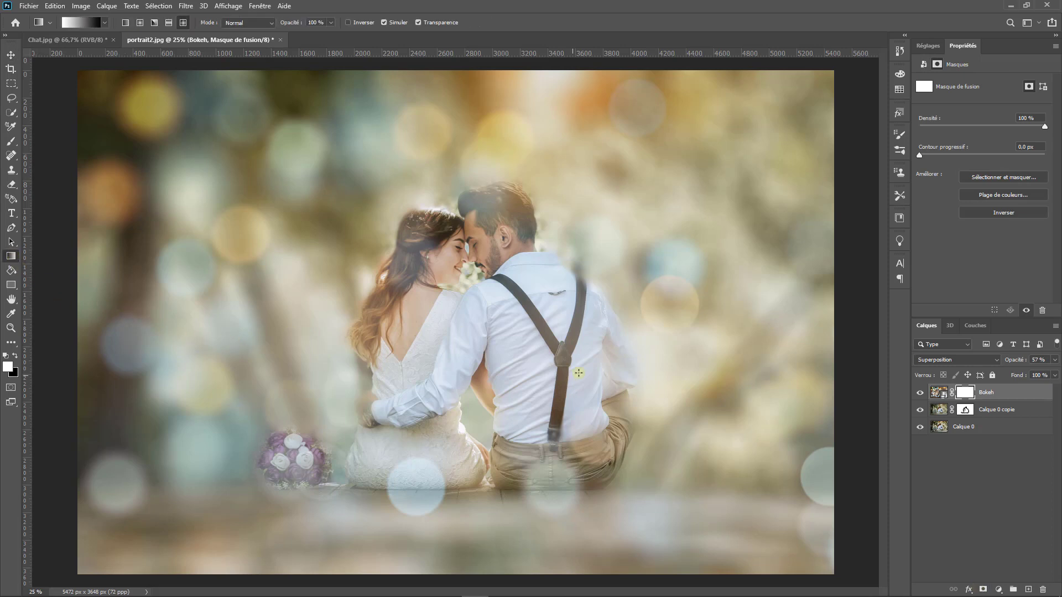
pyautogui.moveTo(512, 338); pyautogui.dragTo(501, 379)
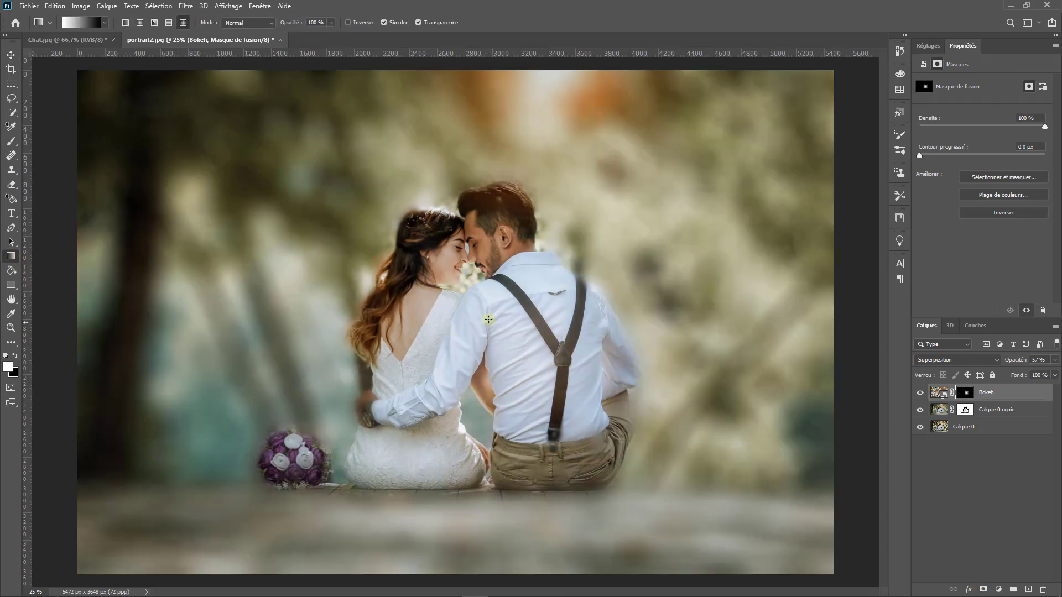
pyautogui.click(18, 356)
pyautogui.moveTo(492, 345); pyautogui.dragTo(330, 146)
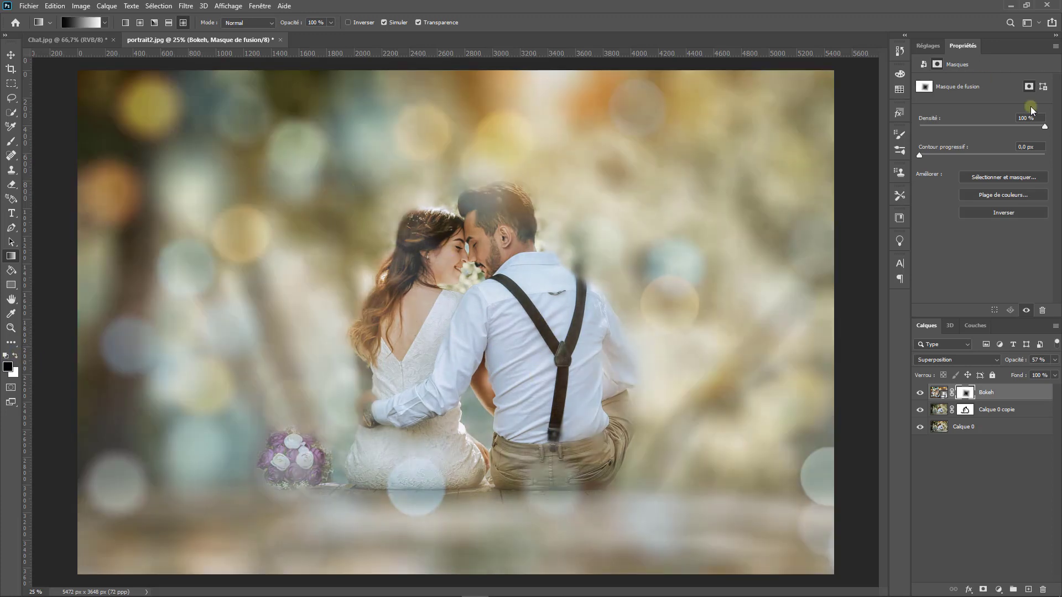
# Lower the Bokeh layer's opacity to 40 %
pyautogui.click(939, 393)
pyautogui.moveTo(1013, 377); pyautogui.dragTo(1023, 370)
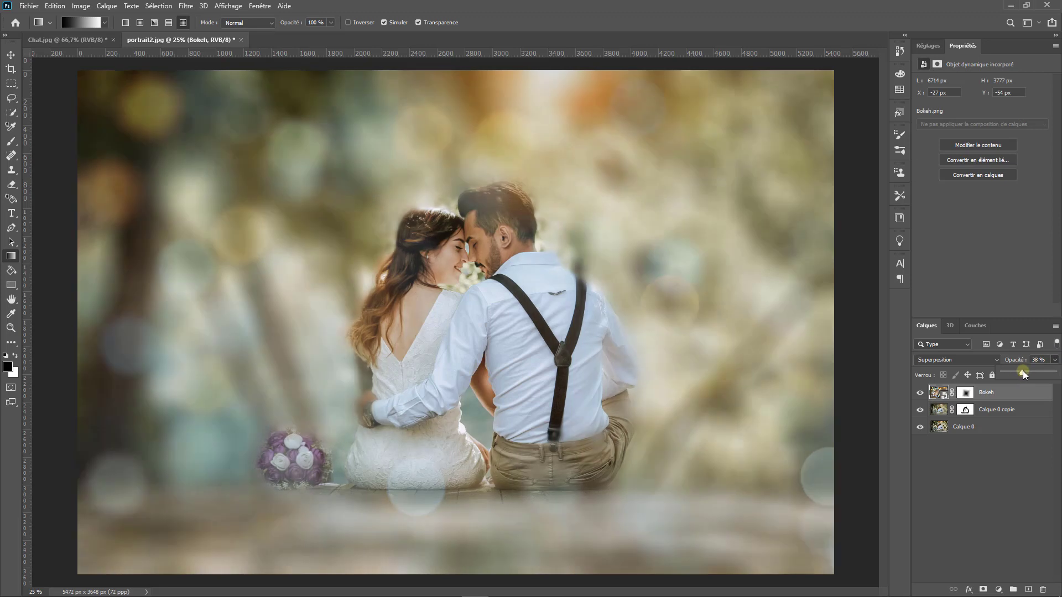
pyautogui.click(985, 483)
# Add a Niveaux adjustment layer with input levels 24 and 237 and output levels 14 and 237
pyautogui.click(929, 46)
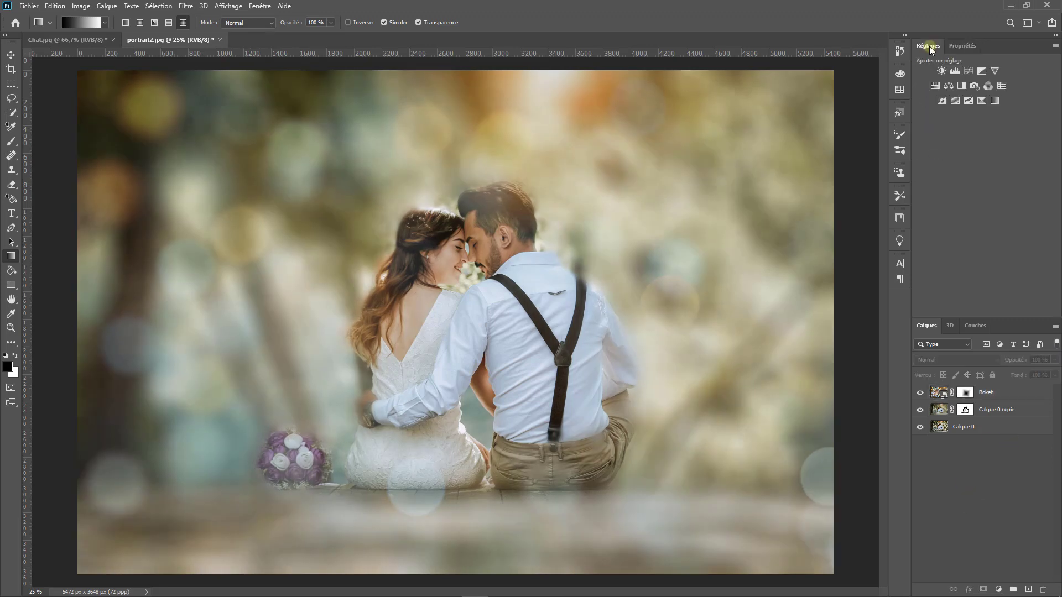
pyautogui.click(955, 71)
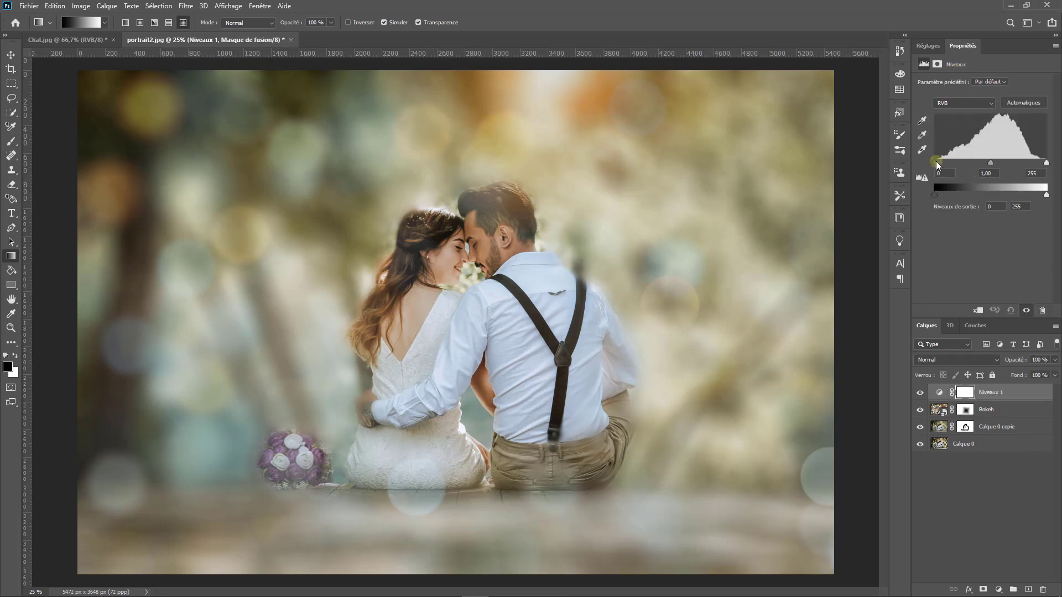
pyautogui.moveTo(936, 163); pyautogui.dragTo(948, 165)
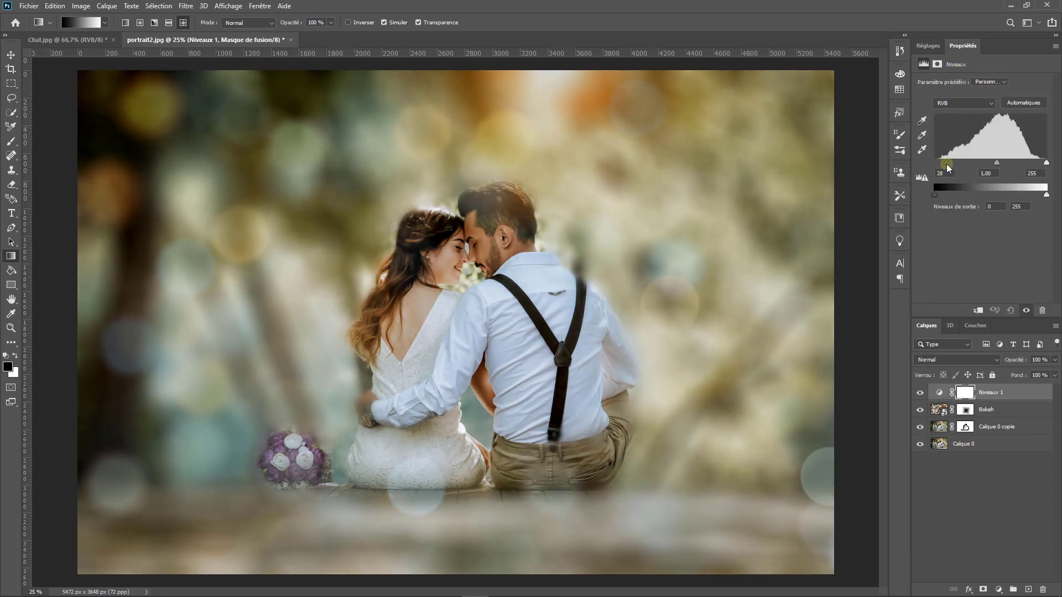
pyautogui.moveTo(1044, 166); pyautogui.dragTo(1039, 164)
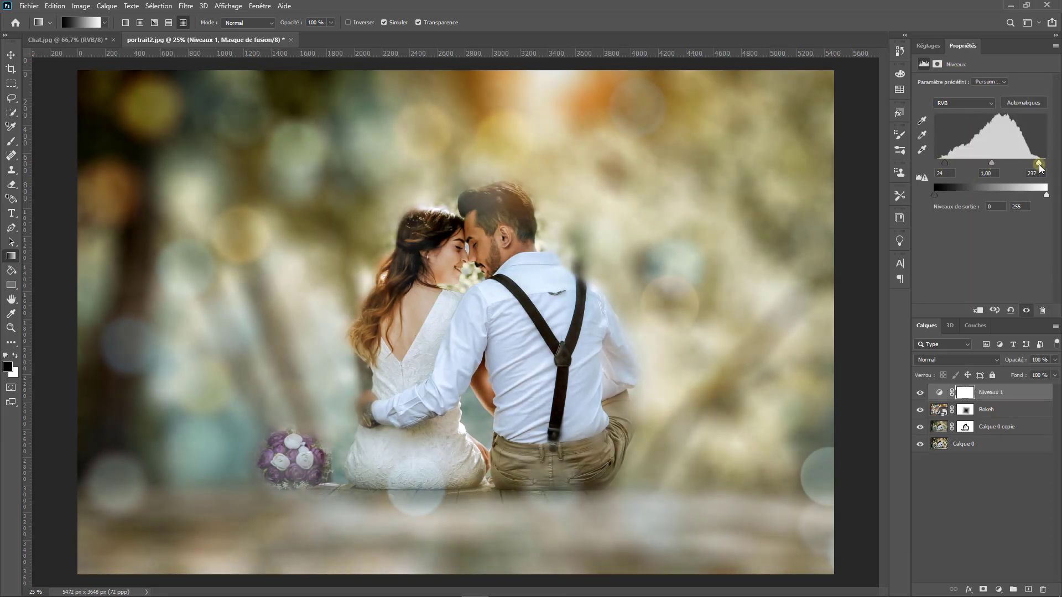
pyautogui.moveTo(937, 195); pyautogui.dragTo(939, 195)
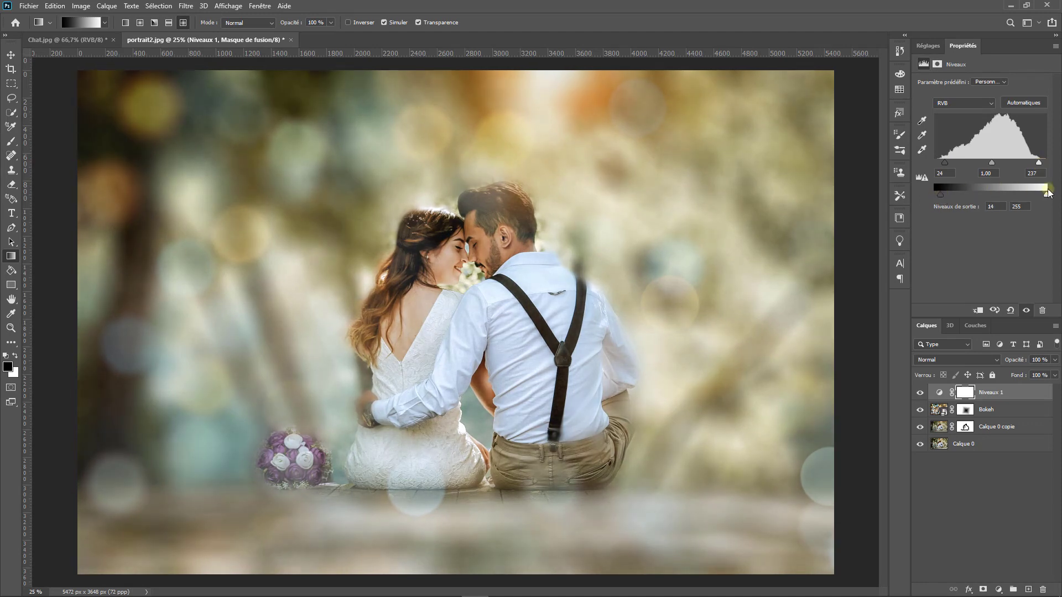
pyautogui.moveTo(1047, 195); pyautogui.dragTo(1038, 200)
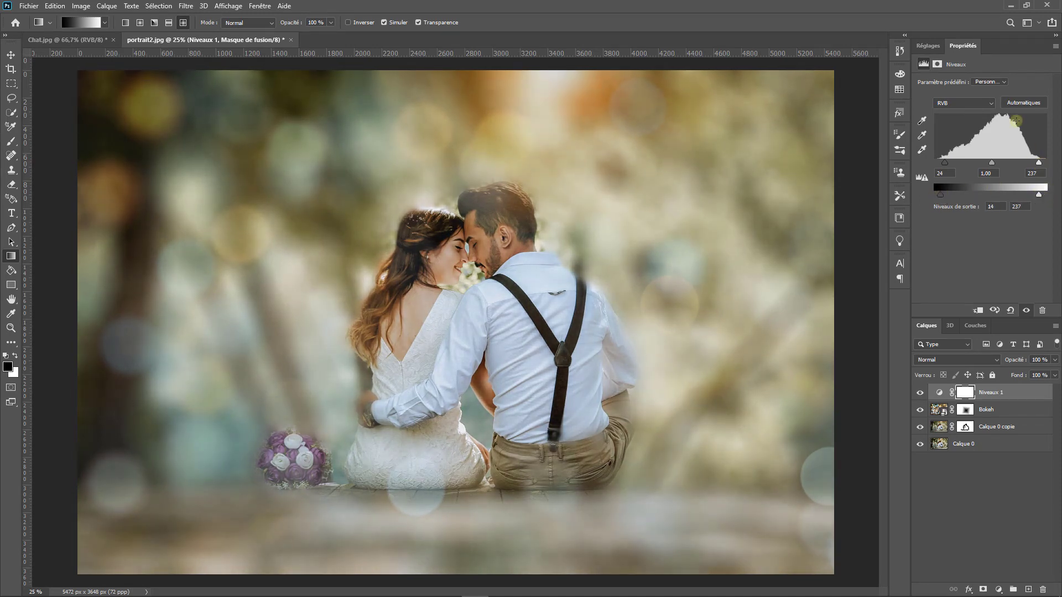
# Add a Filtre photo adjustment with Filtre réchauffant (85) at 36 % density, and a Courbes adjustment lifting input 92 to output 118
pyautogui.click(928, 49)
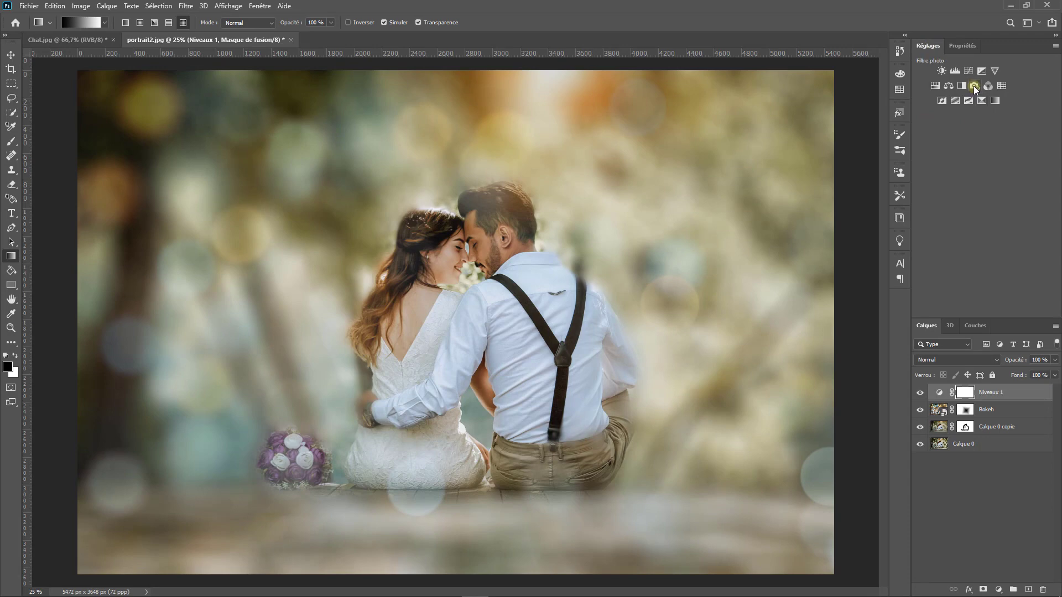
pyautogui.click(974, 86)
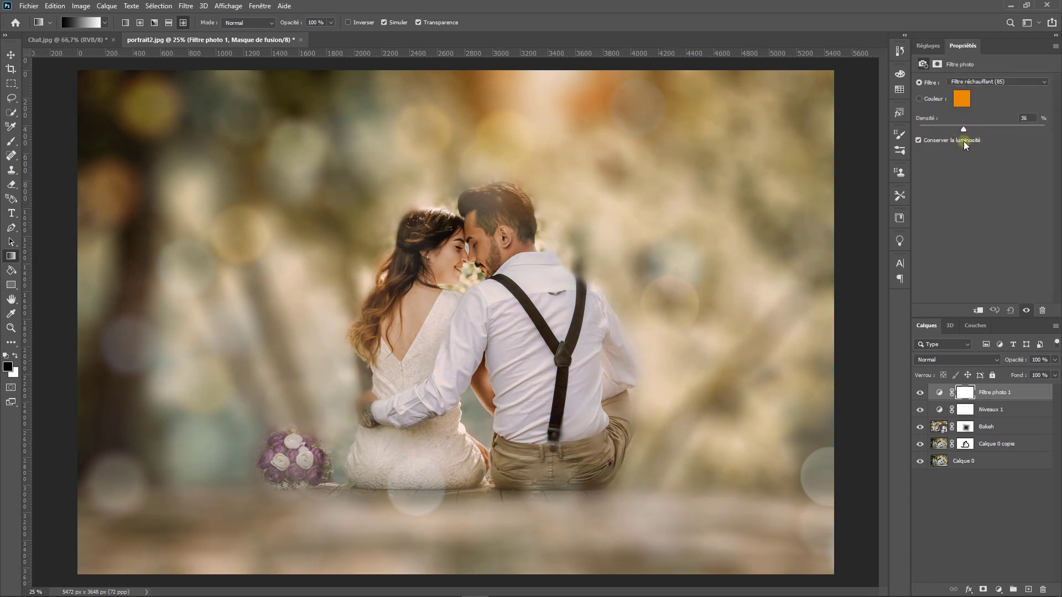
pyautogui.click(927, 46)
pyautogui.click(949, 70)
pyautogui.moveTo(988, 160); pyautogui.dragTo(986, 147)
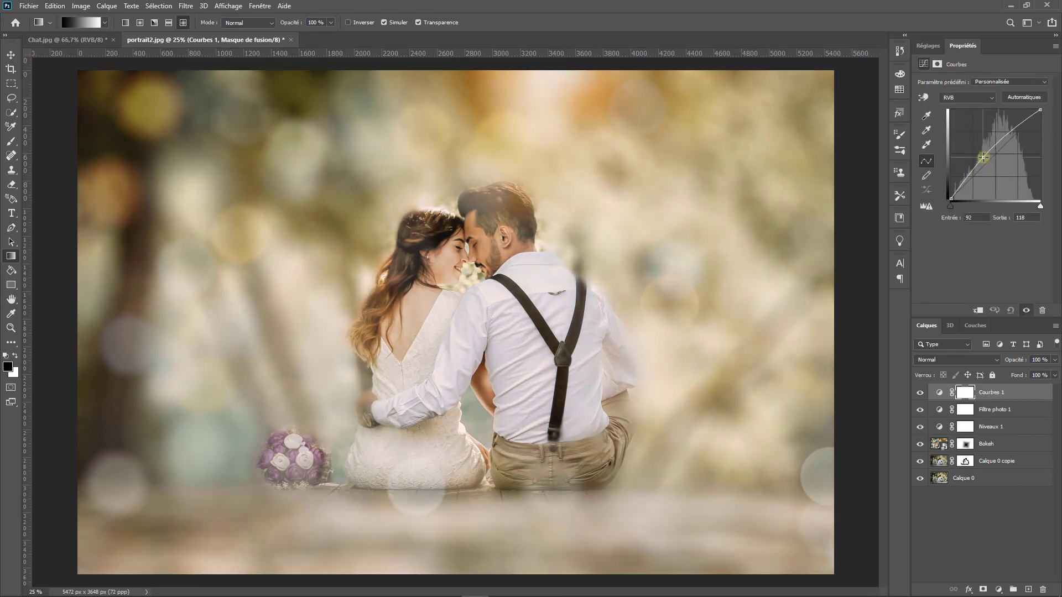
# Add a Luminosité/Contraste adjustment layer with brightness -1 and contrast 39
pyautogui.click(918, 45)
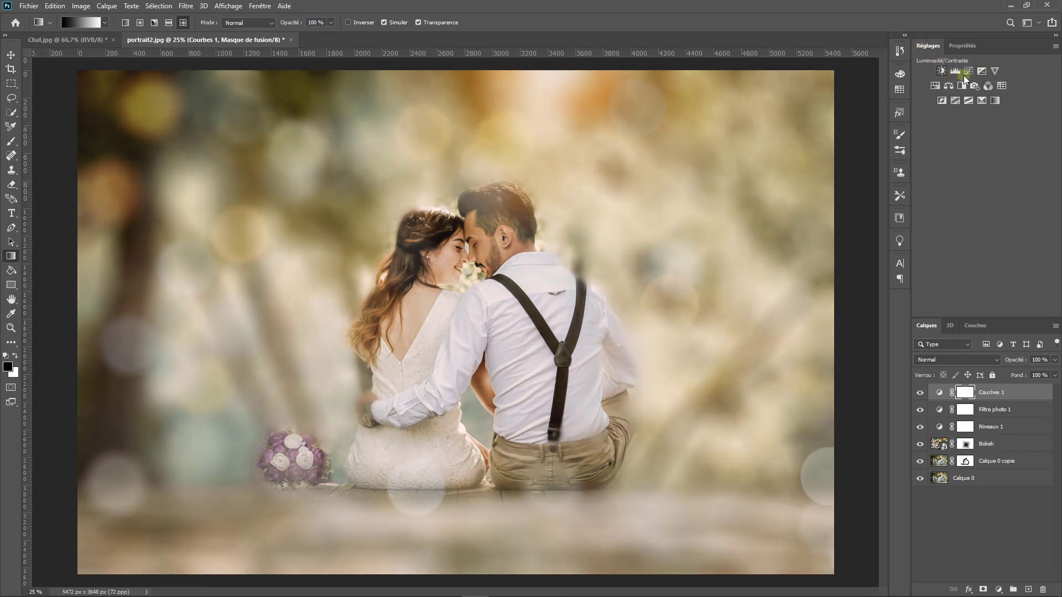
pyautogui.click(942, 71)
pyautogui.moveTo(982, 135); pyautogui.dragTo(1006, 143)
pyautogui.moveTo(982, 113)
pyautogui.mouseDown()
pyautogui.moveTo(971, 115)
pyautogui.moveTo(984, 123)
pyautogui.mouseUp()
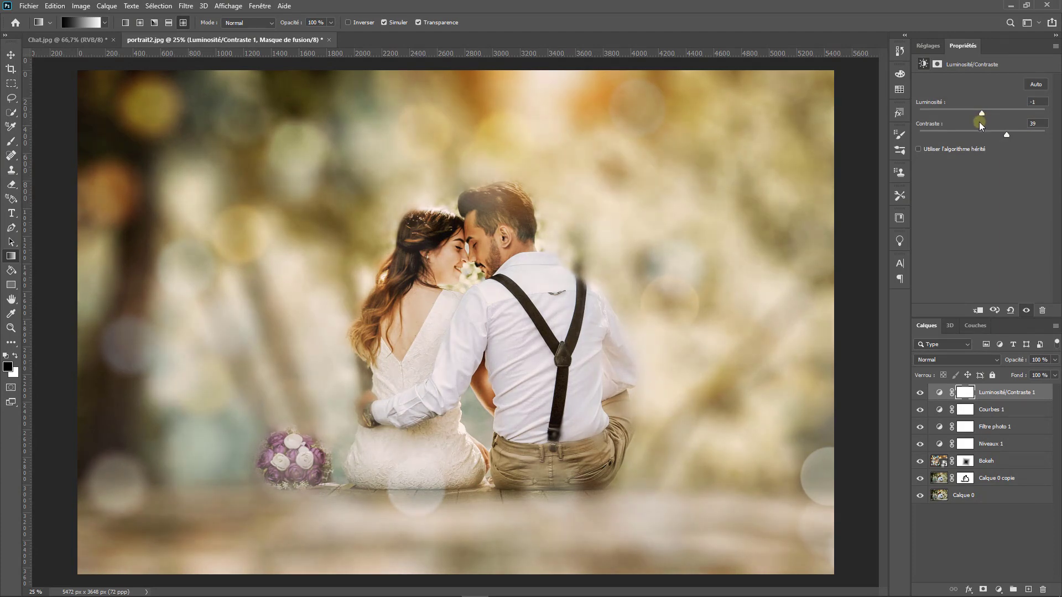
pyautogui.click(992, 506)
# Compare the picture with and without the Bokeh layer, and select that layer
pyautogui.click(921, 461)
pyautogui.click(921, 461)
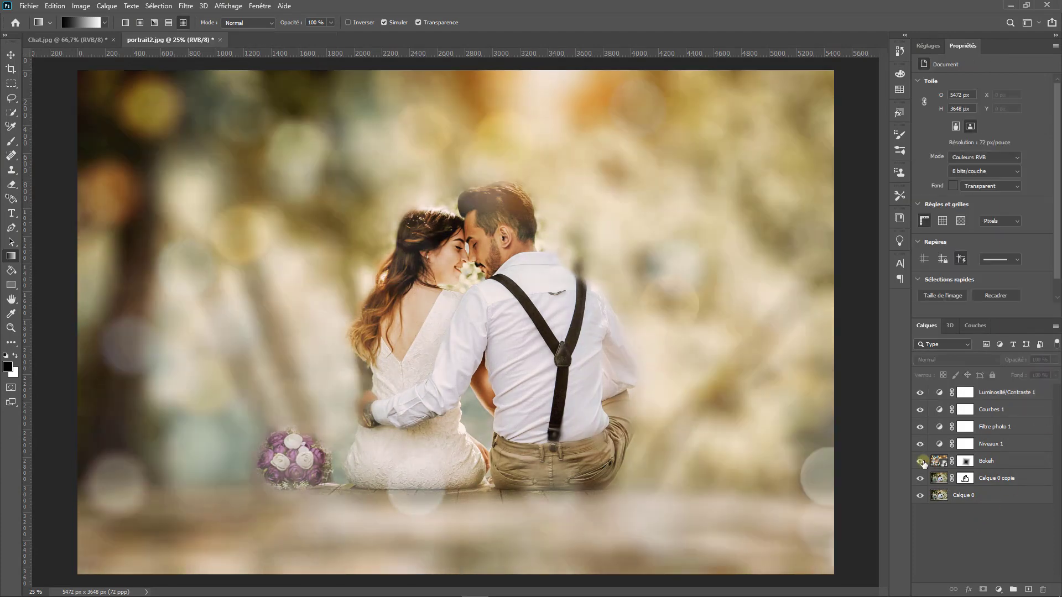
pyautogui.click(939, 461)
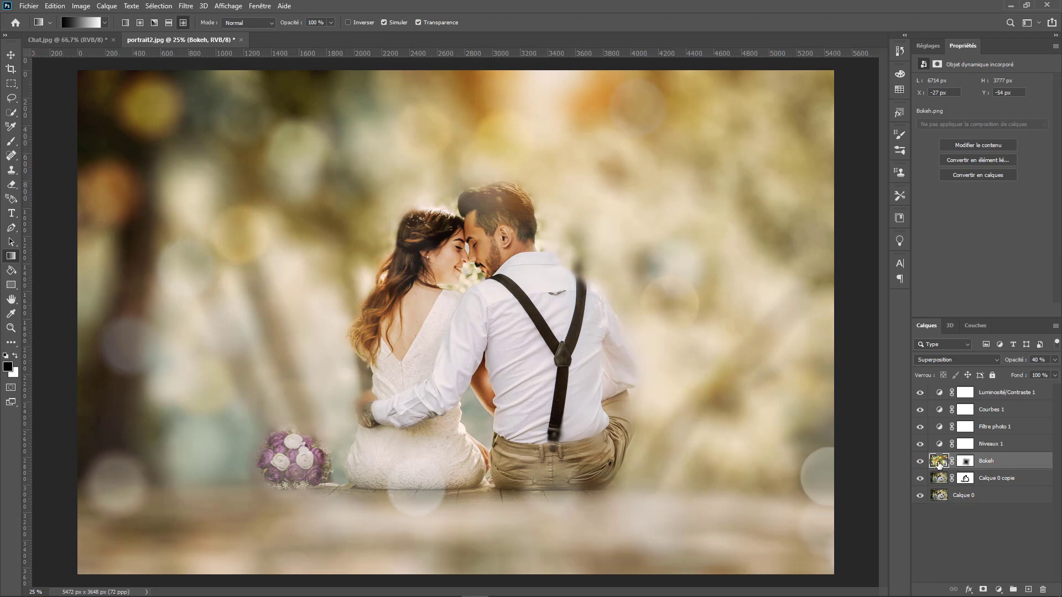